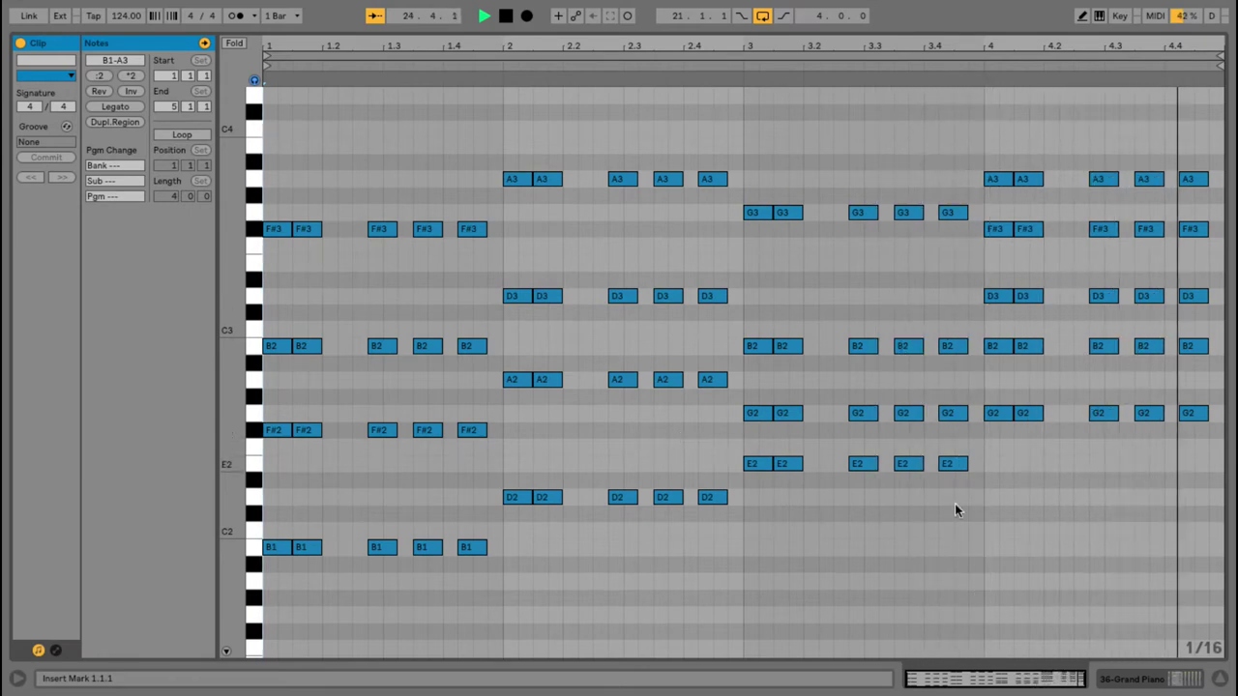
Show the Grand Piano track's device chain and expand its Grand Piano rack, Multiband Dynamics and first EQ Eight
{"action": "key", "text": "shift+Tab"}
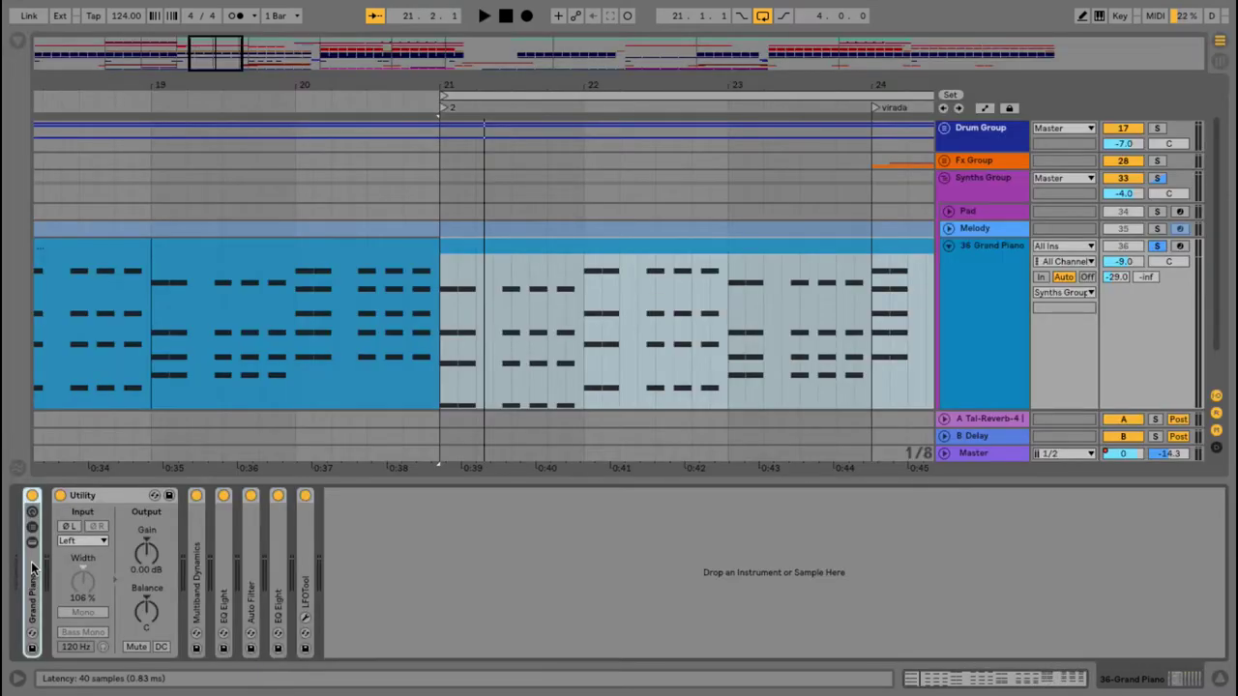
{"action": "double_click", "coordinate": [32, 569]}
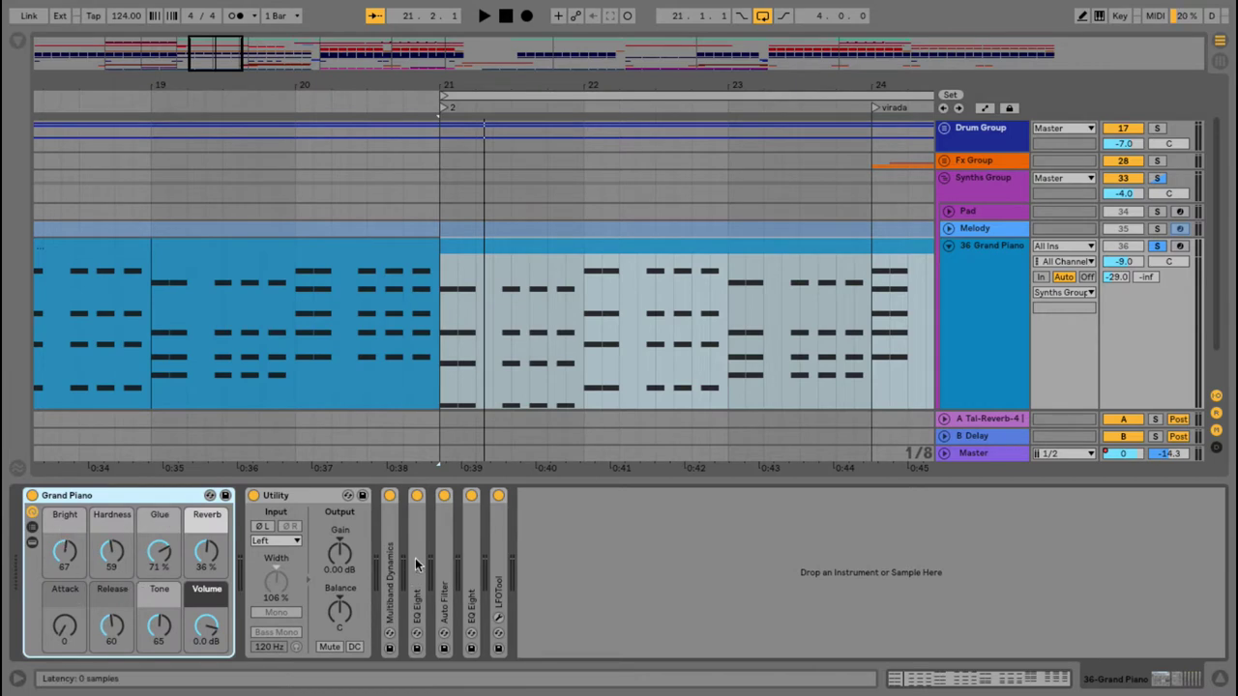
{"action": "double_click", "coordinate": [387, 532]}
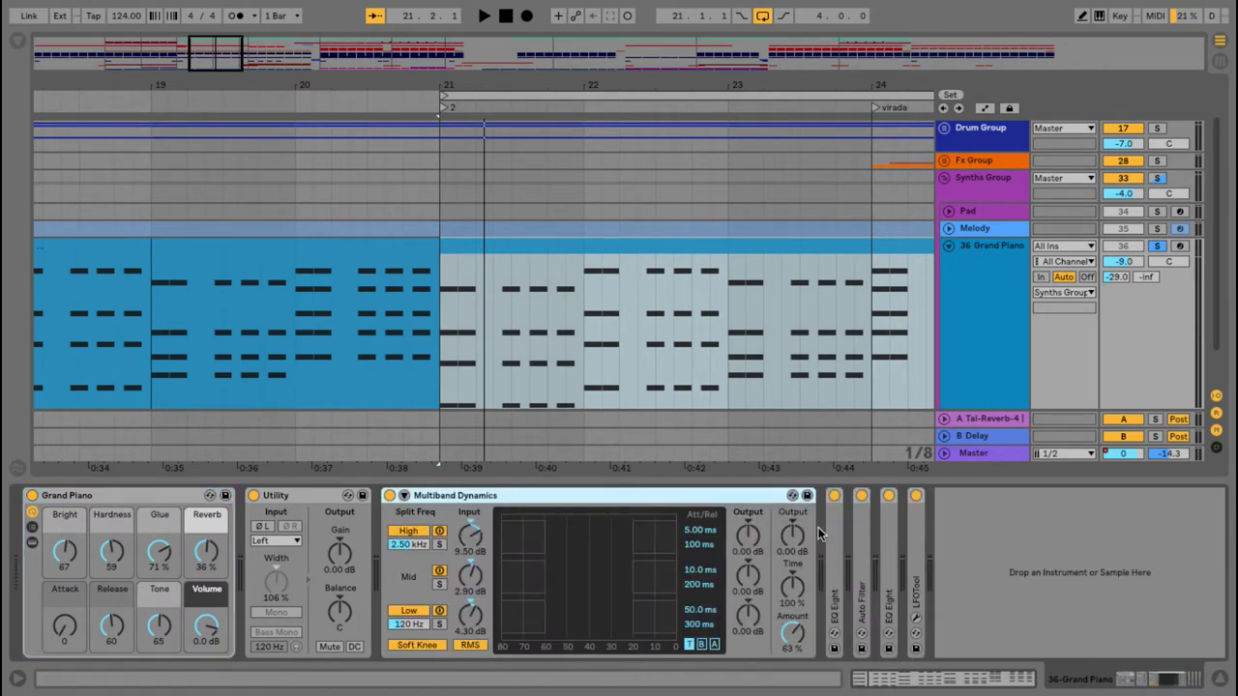
{"action": "double_click", "coordinate": [832, 523]}
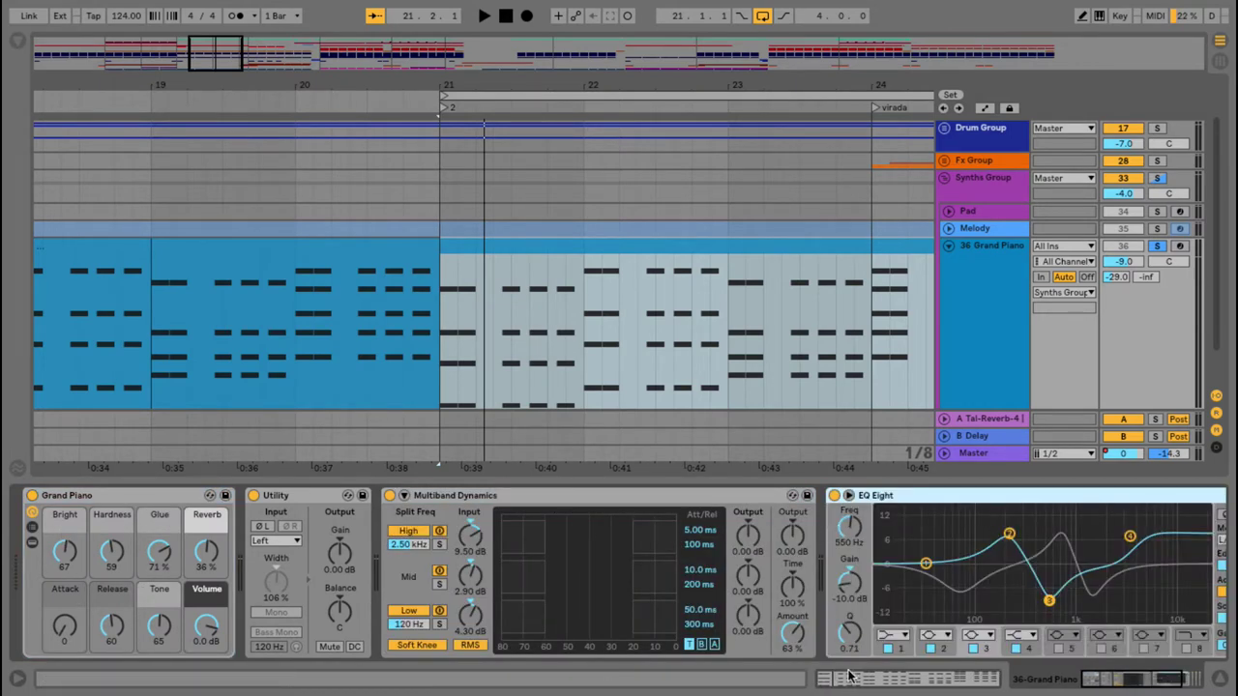
Expand the Auto Filter, second EQ Eight and LFOTool devices further along the Grand Piano chain
{"action": "left_click", "coordinate": [1087, 681]}
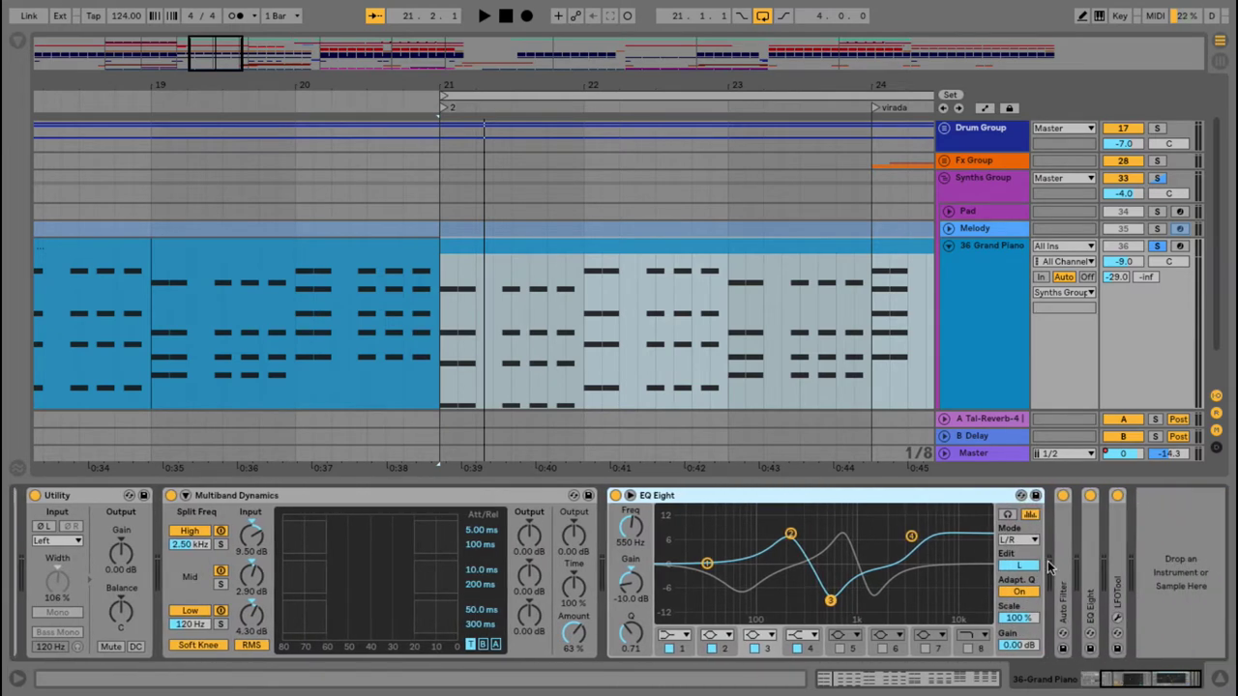
{"action": "double_click", "coordinate": [1062, 555]}
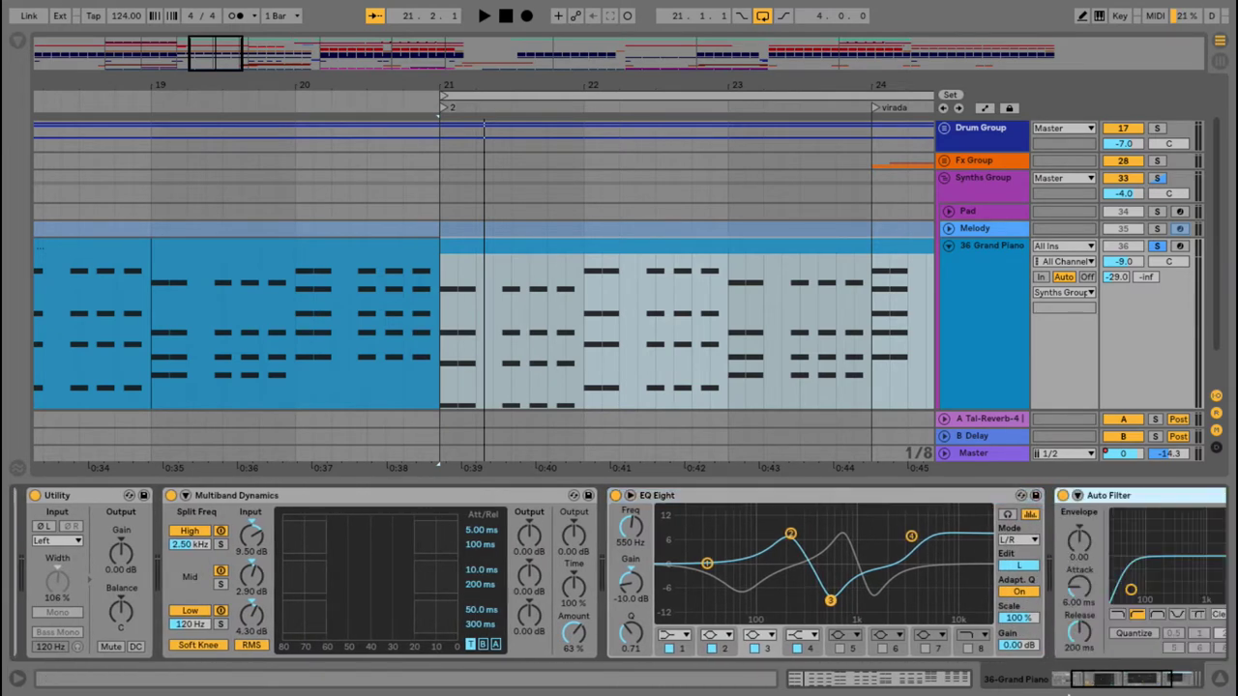
{"action": "left_click", "coordinate": [1097, 682]}
{"action": "double_click", "coordinate": [1096, 584]}
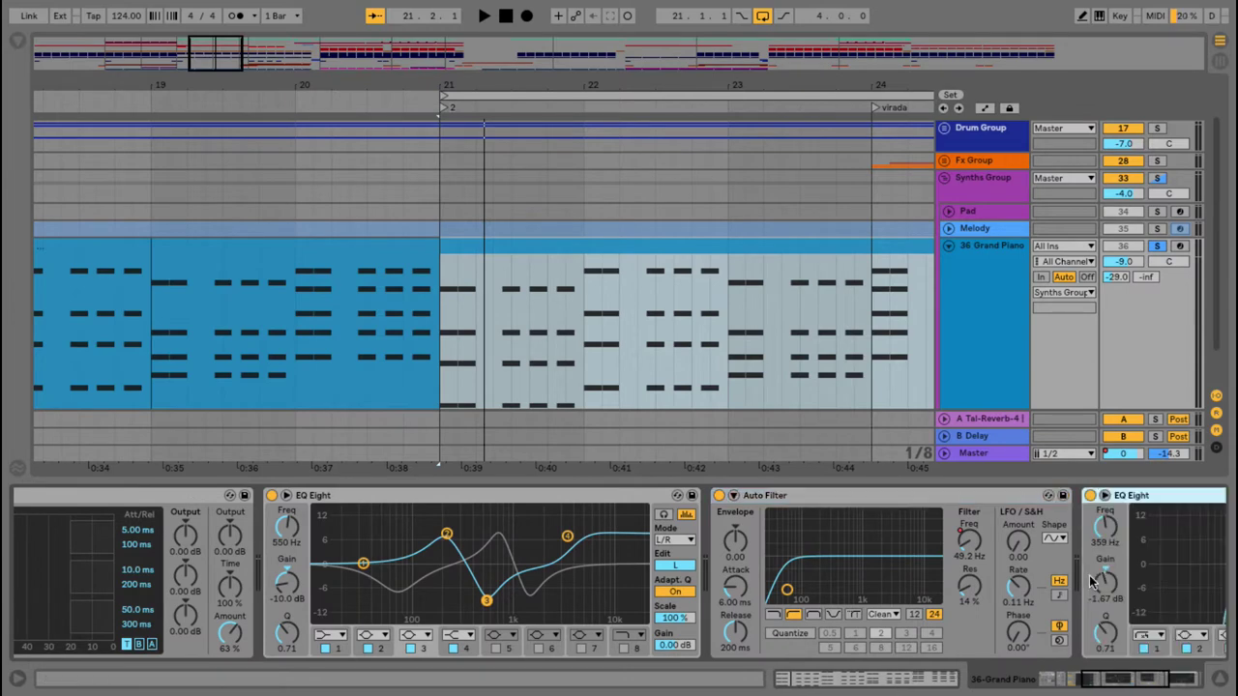
{"action": "left_click", "coordinate": [1167, 683]}
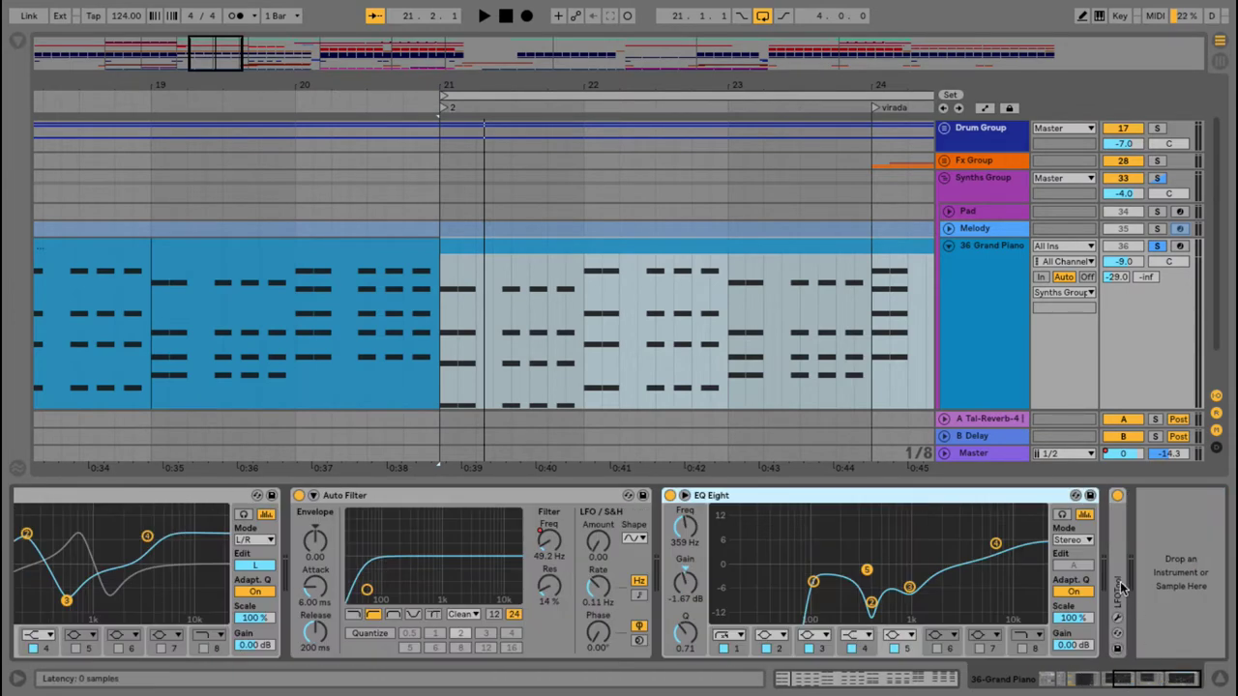
{"action": "double_click", "coordinate": [1119, 586]}
Play the piano loop from bar 21, examine the LFOTool volume curve and the rest of the effect chain, and close LFOTool
{"action": "key", "text": "space"}
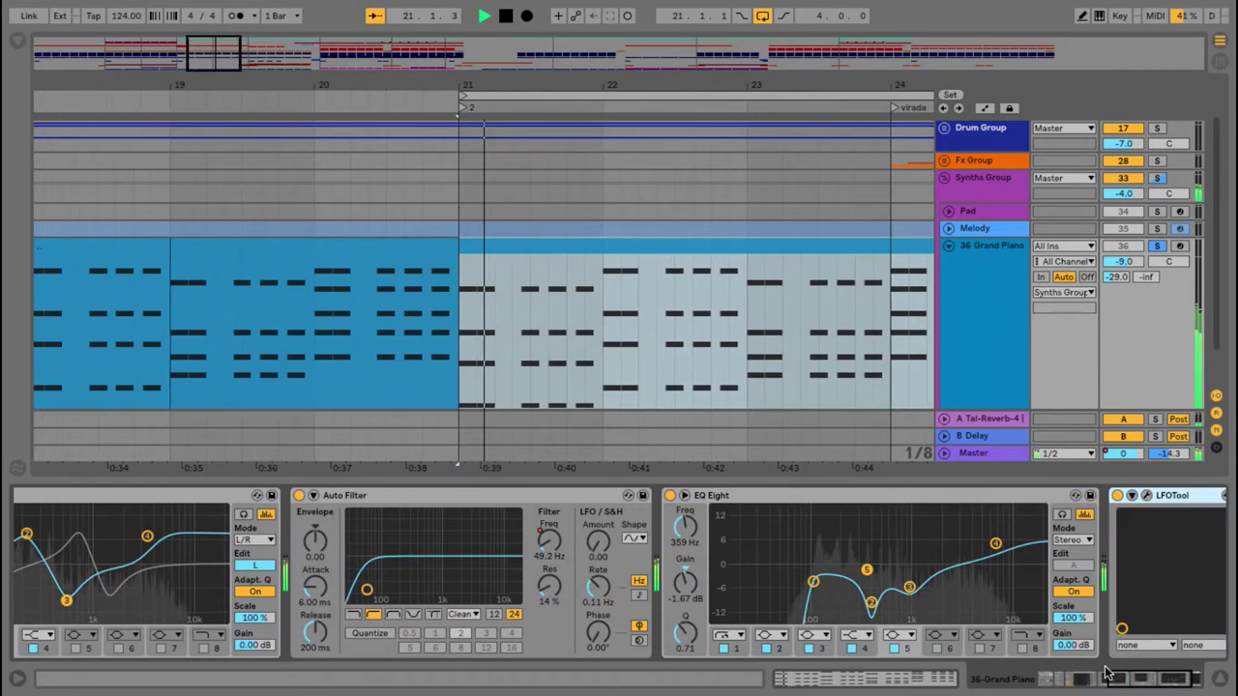
{"action": "left_click", "coordinate": [1147, 496]}
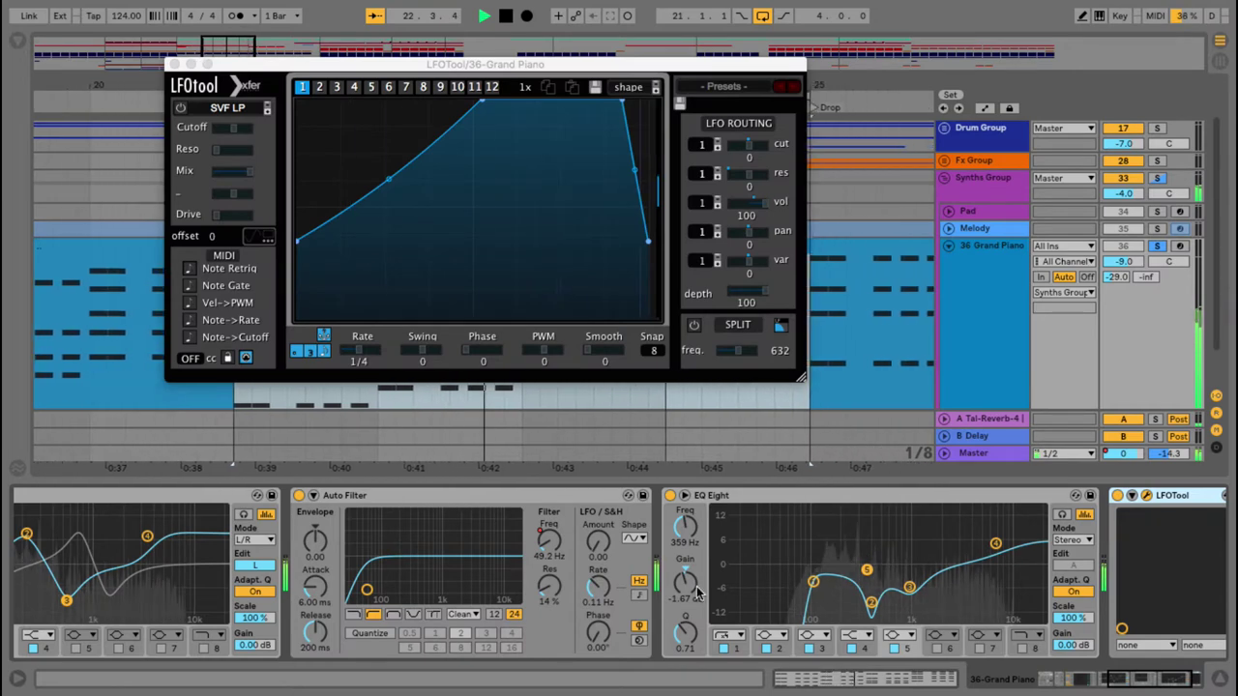
{"action": "left_click", "coordinate": [890, 689]}
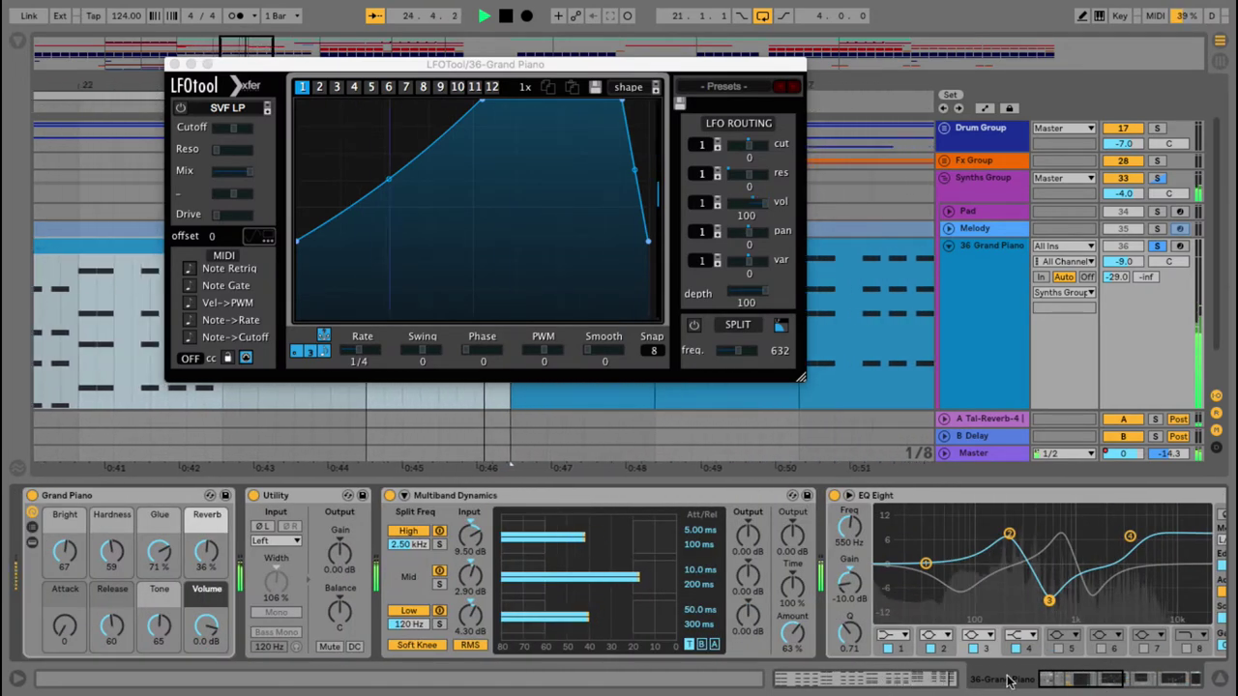
{"action": "left_click_drag", "start_coordinate": [1025, 679], "coordinate": [1157, 674]}
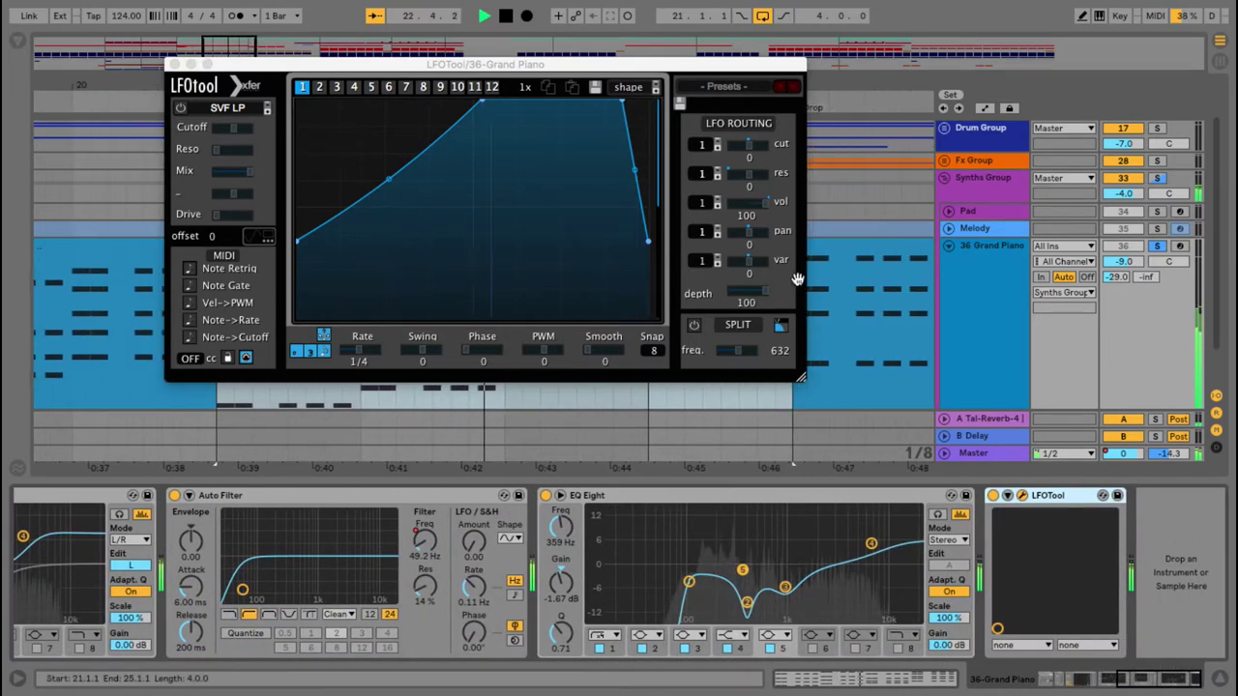
{"action": "mouse_move", "coordinate": [193, 106]}
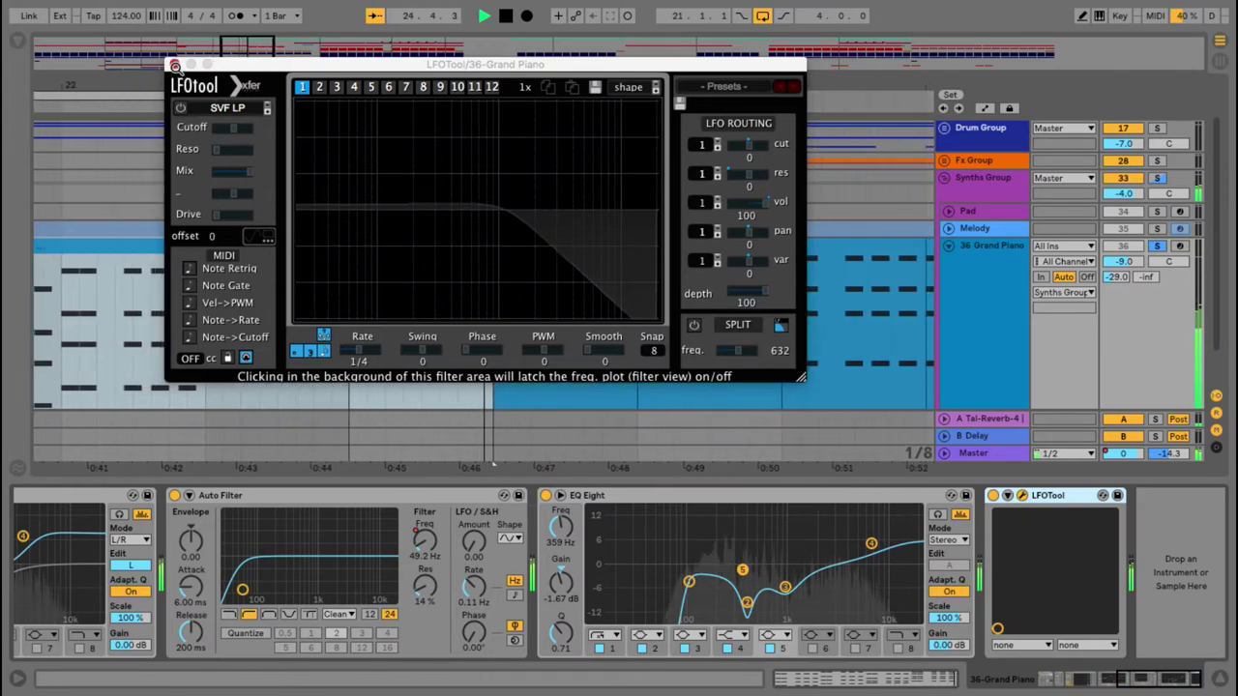
{"action": "left_click", "coordinate": [174, 64]}
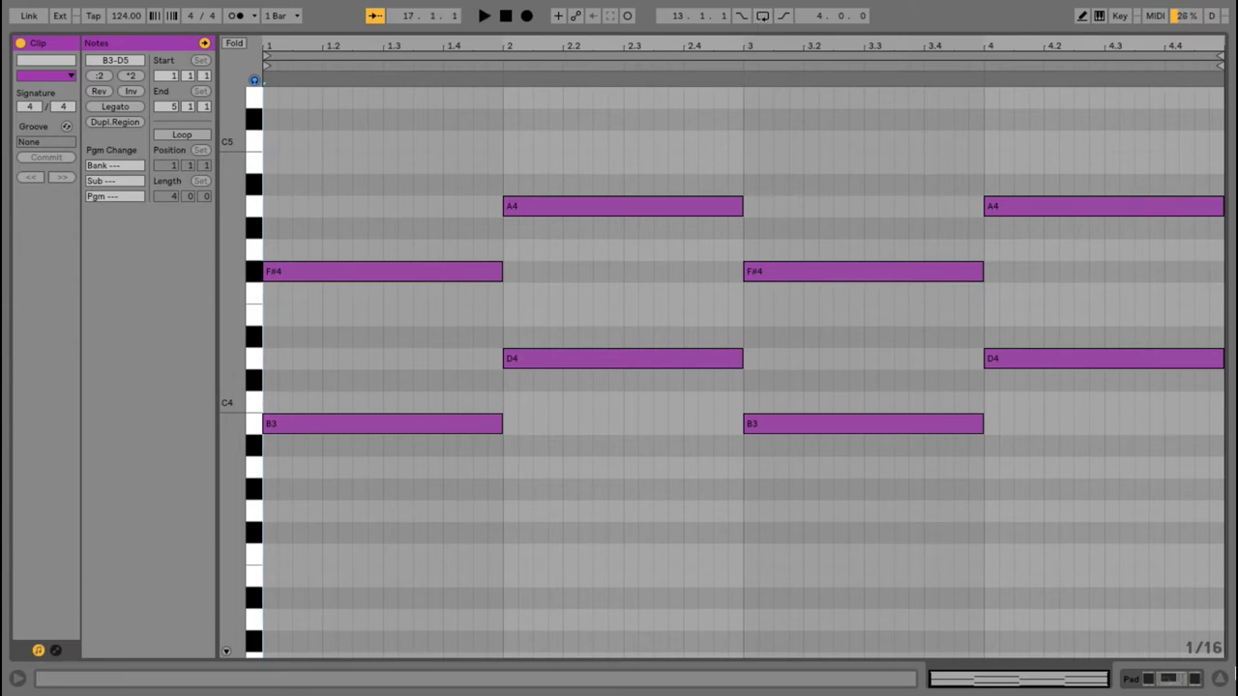
Show the Pad track's device chain, play its clip from bar 13 and display the LoudMax limiter settings
{"action": "left_click", "coordinate": [1221, 678]}
{"action": "double_click", "coordinate": [989, 286]}
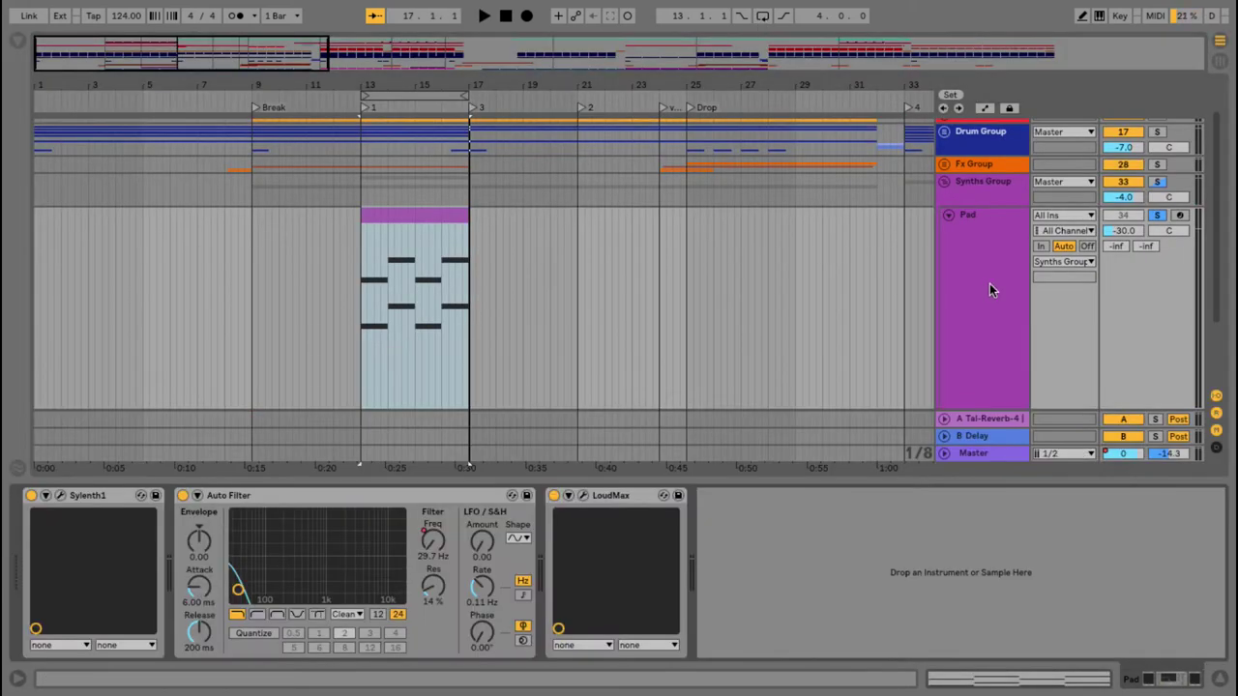
{"action": "left_click", "coordinate": [346, 103]}
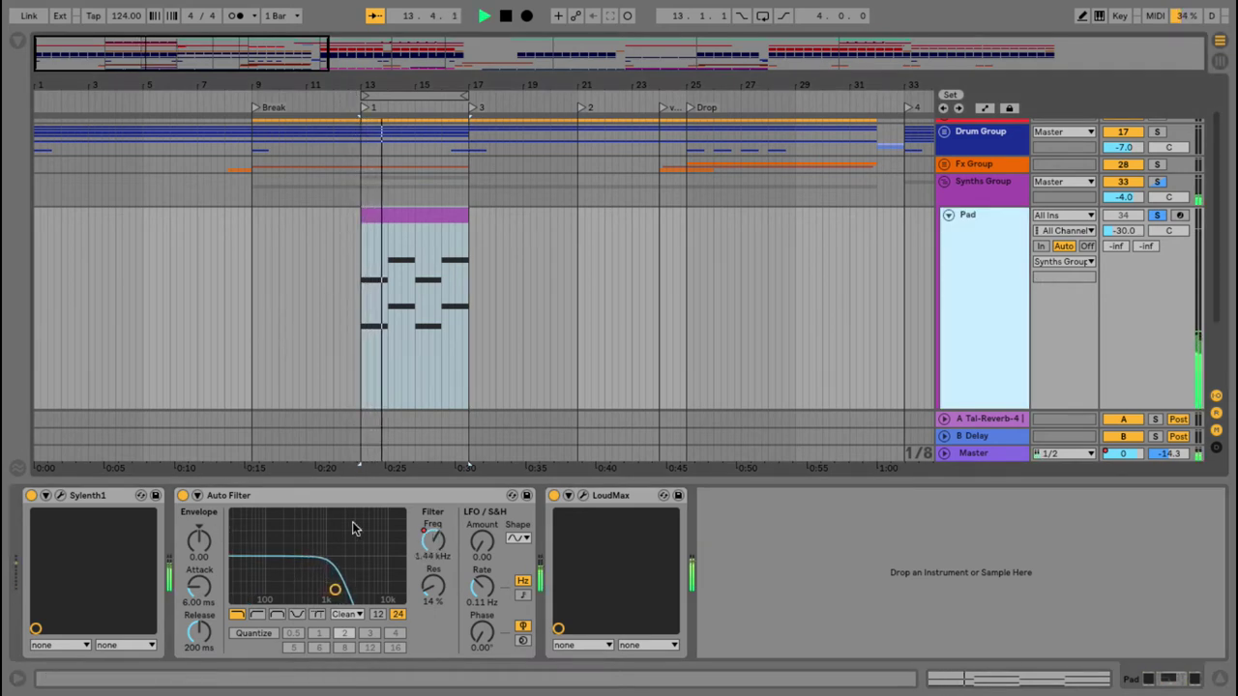
{"action": "left_click", "coordinate": [583, 496]}
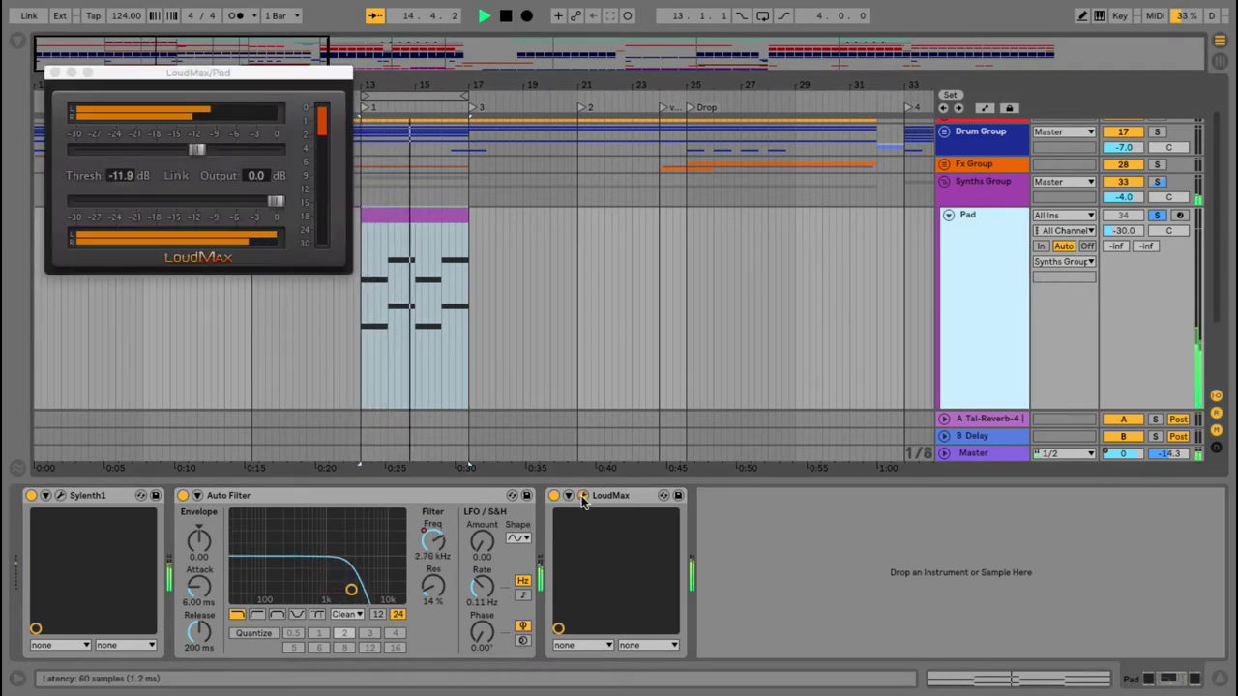
Examine the Sylenth1 patch on the Pad track while its clip plays, and close the synth window
{"action": "left_click", "coordinate": [60, 496]}
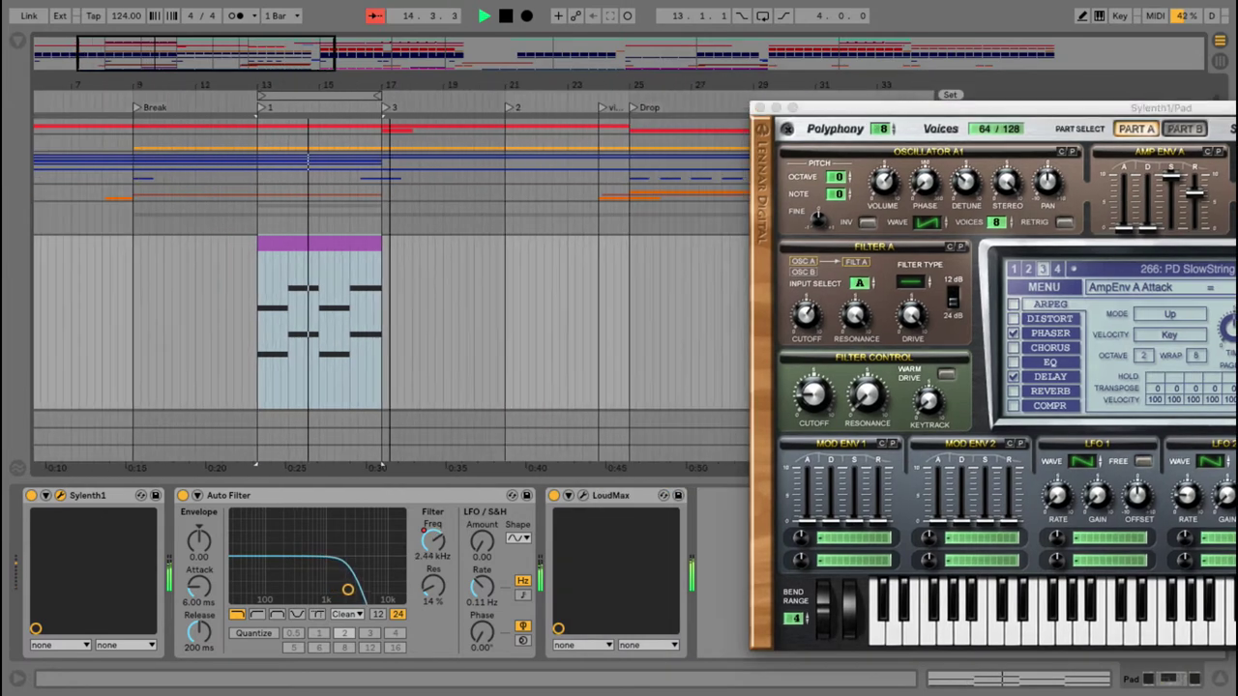
{"action": "left_click_drag", "start_coordinate": [380, 467], "coordinate": [312, 468]}
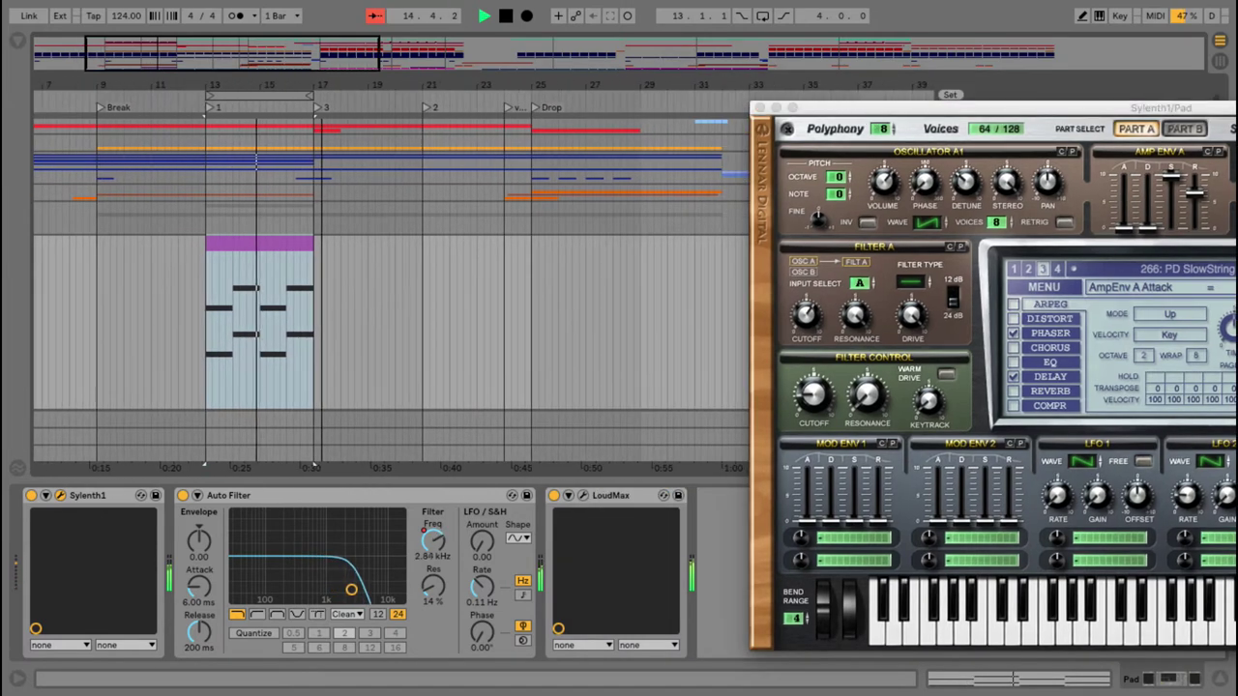
{"action": "left_click", "coordinate": [759, 109]}
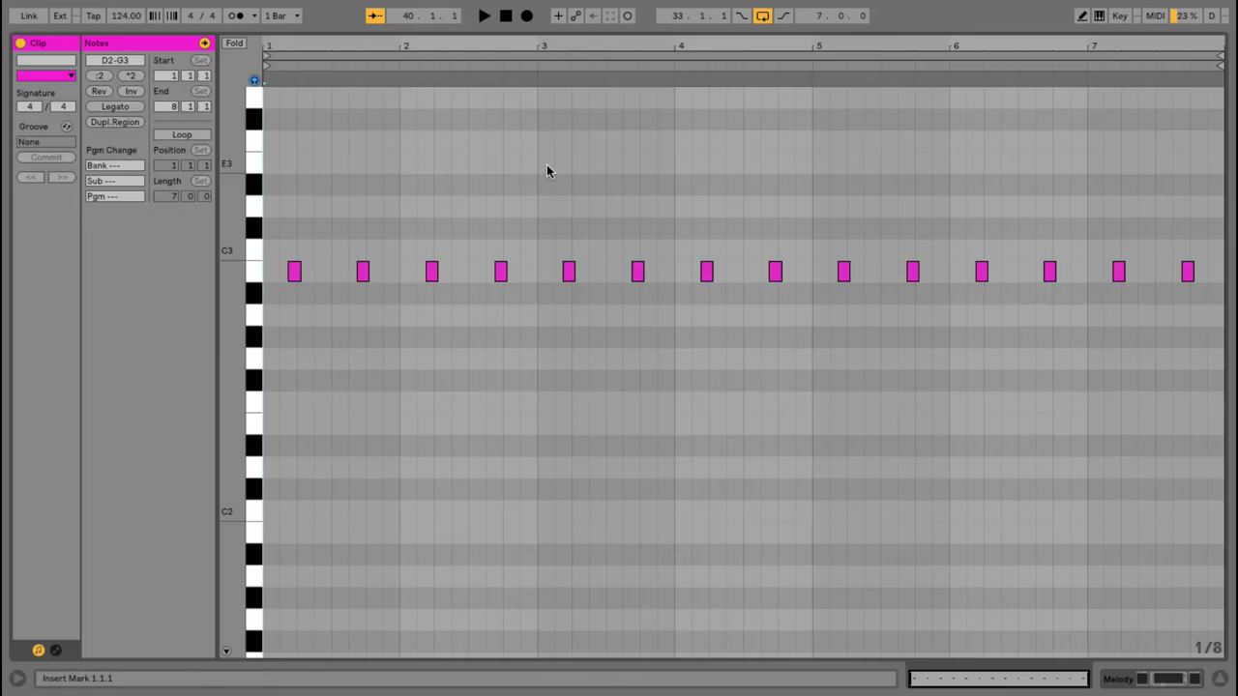
Play the Melody clip from bar 33, show the track's device chain and briefly view its Sylenth1 instrument
{"action": "key", "text": "space"}
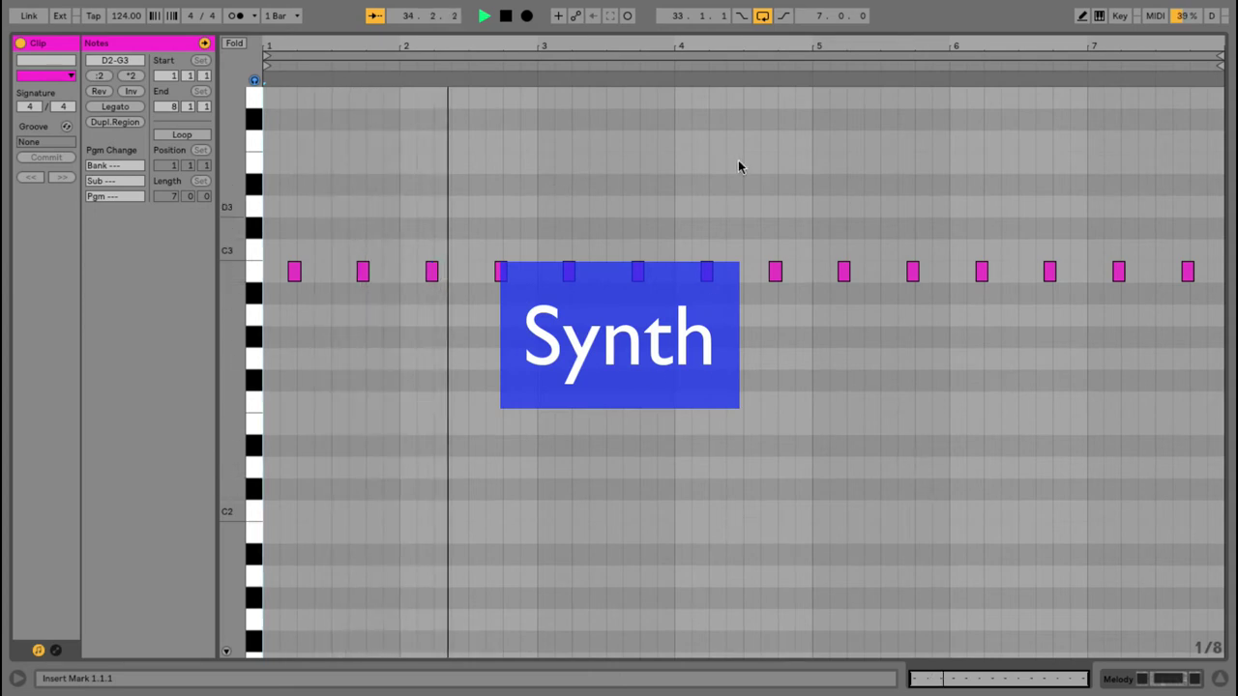
{"action": "key", "text": "shift+Tab"}
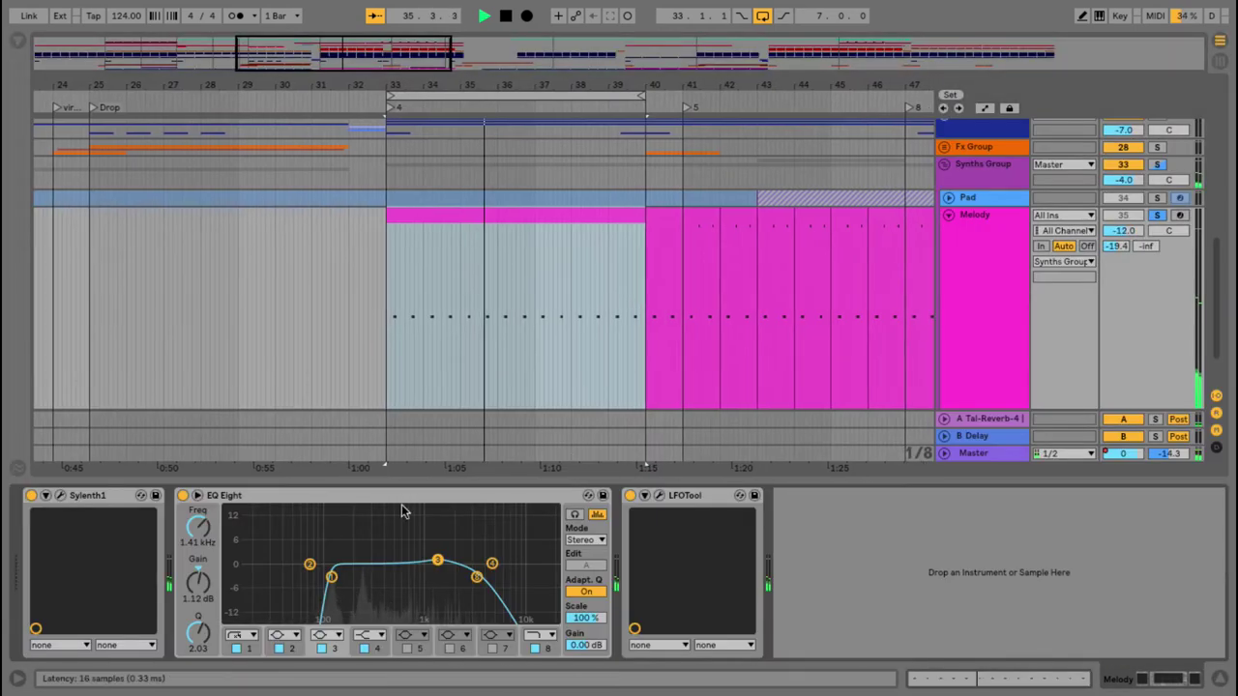
{"action": "left_click", "coordinate": [60, 495]}
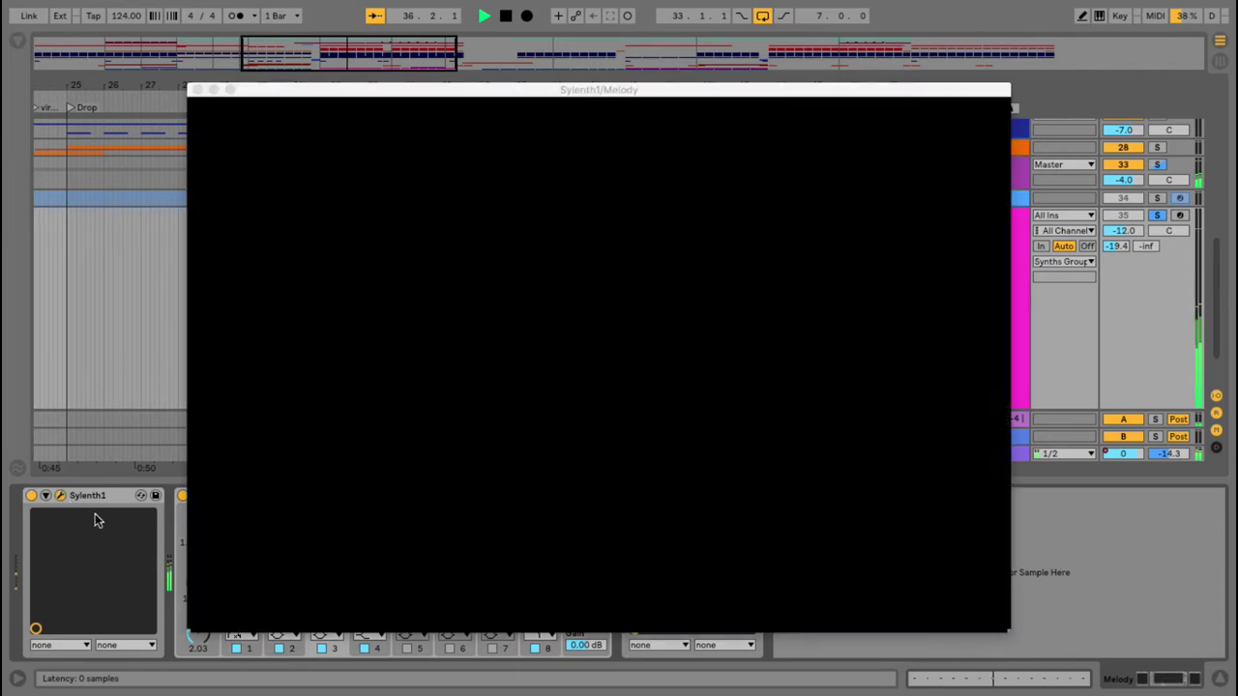
{"action": "left_click", "coordinate": [197, 90]}
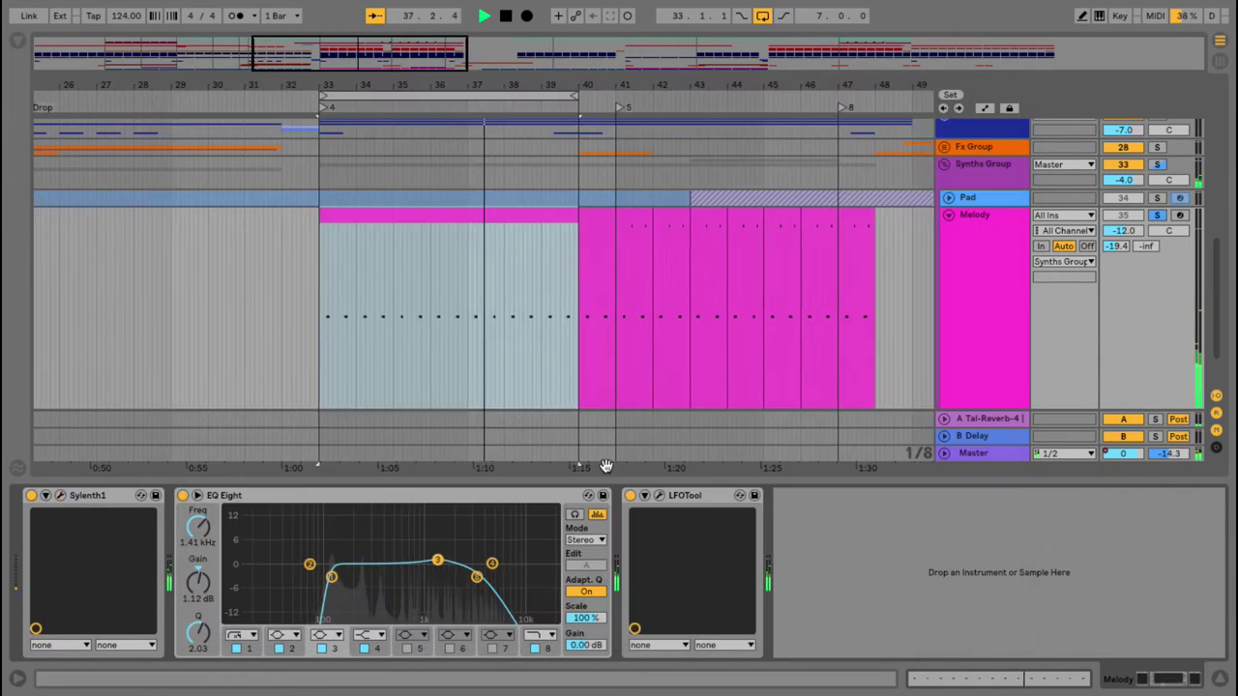
Solo the low Group track above the Bass Folder during playback
{"action": "scroll", "coordinate": [957, 300], "scroll_direction": "up", "scroll_amount": 5}
{"action": "scroll", "coordinate": [1167, 157], "scroll_direction": "up", "scroll_amount": 5}
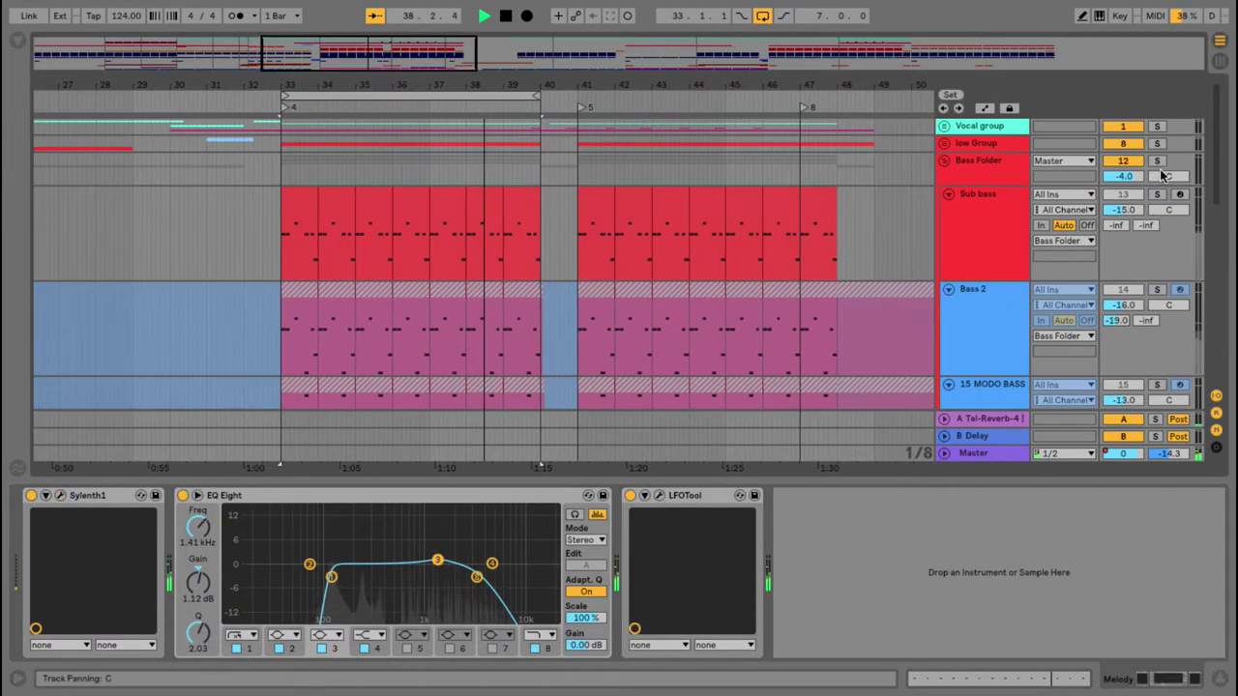
{"action": "left_click", "coordinate": [1157, 196]}
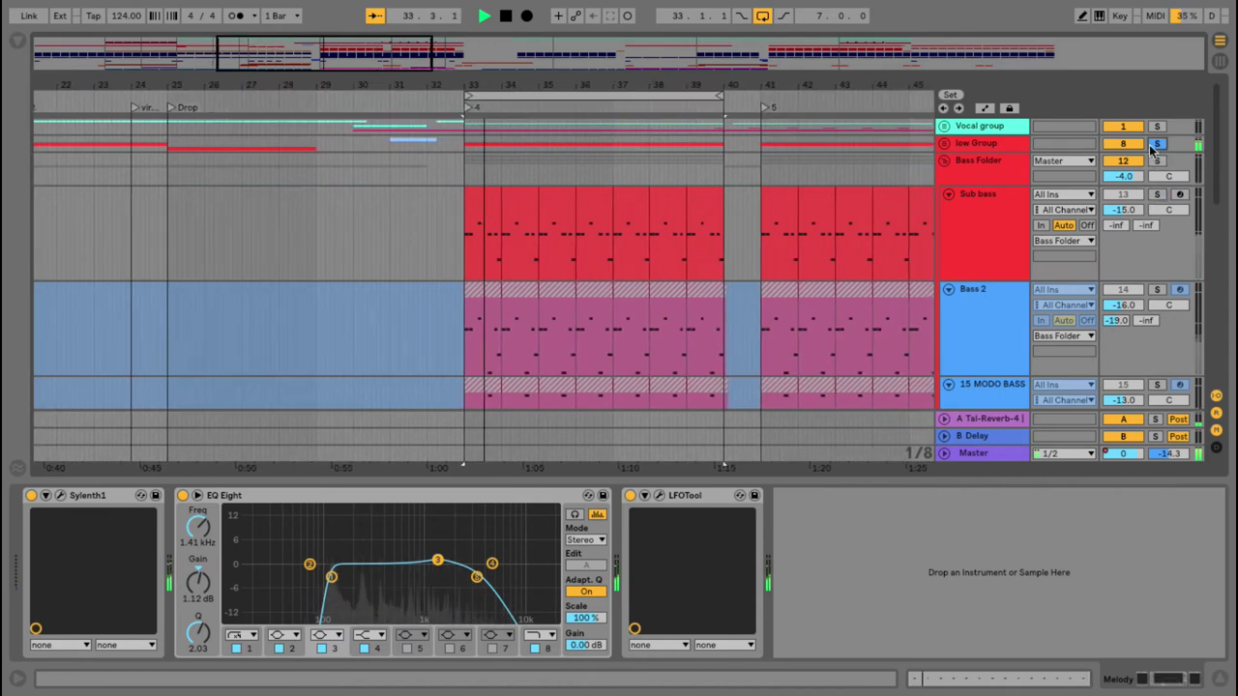
Examine the clap, hi-hat and tambourine patterns in the Drum Group from bar 75, and solo the 21 VEC1 Tamb track
{"action": "scroll", "coordinate": [682, 235], "scroll_direction": "down", "scroll_amount": 10}
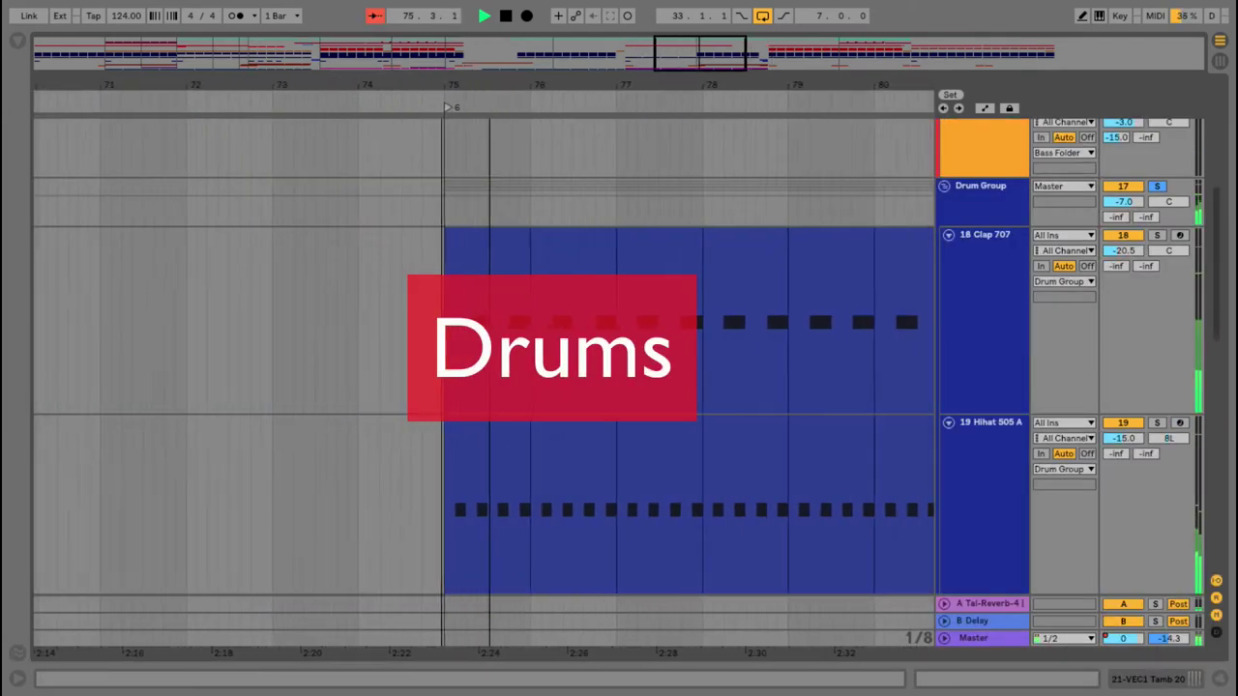
{"action": "key", "text": "plus"}
{"action": "key", "text": "plus"}
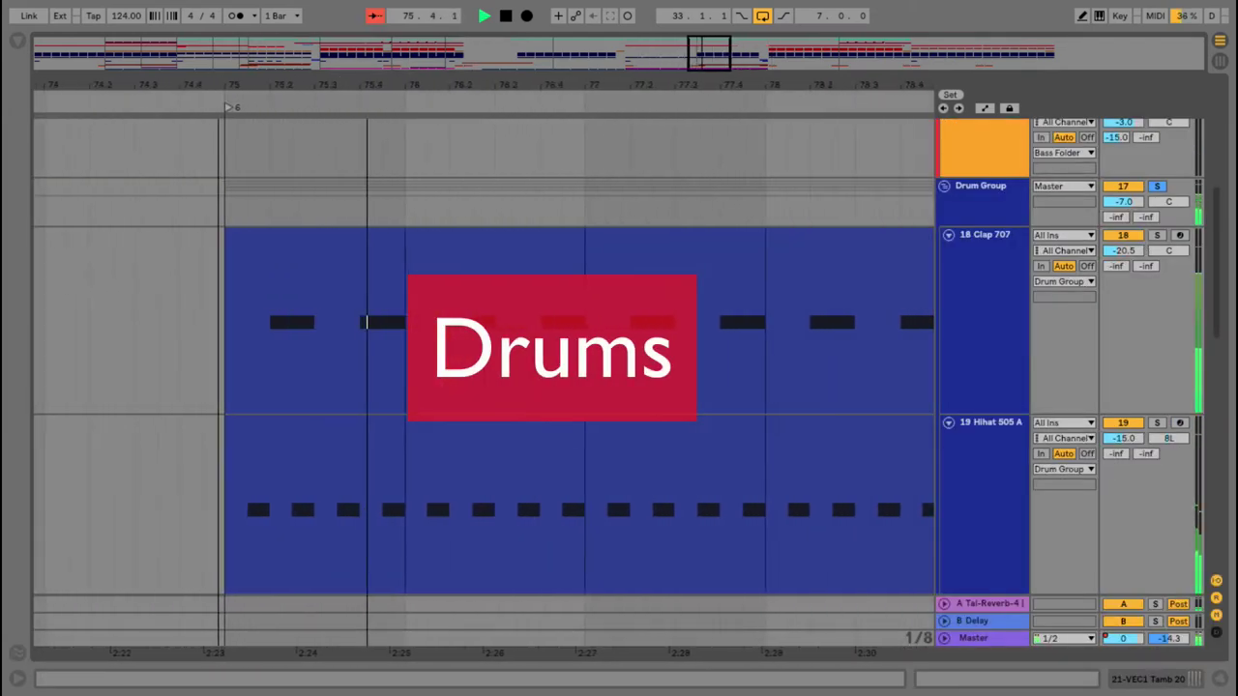
{"action": "scroll", "coordinate": [551, 386], "scroll_direction": "down", "scroll_amount": 5}
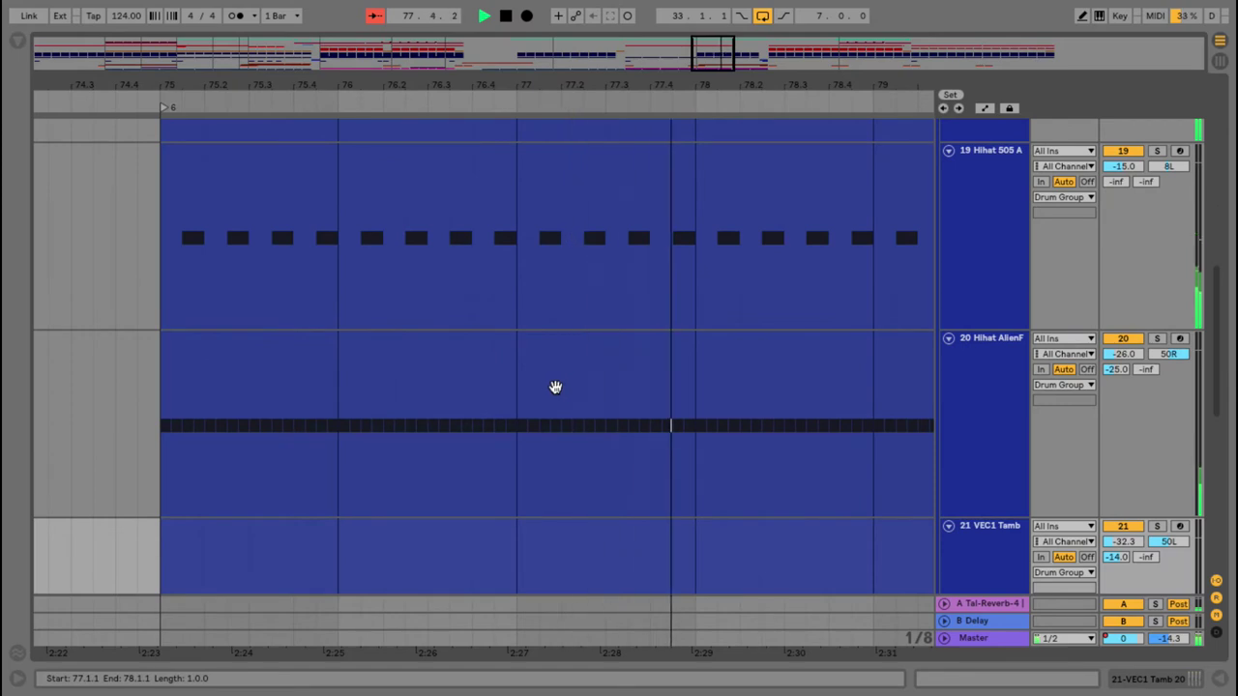
{"action": "scroll", "coordinate": [555, 387], "scroll_direction": "down", "scroll_amount": 4}
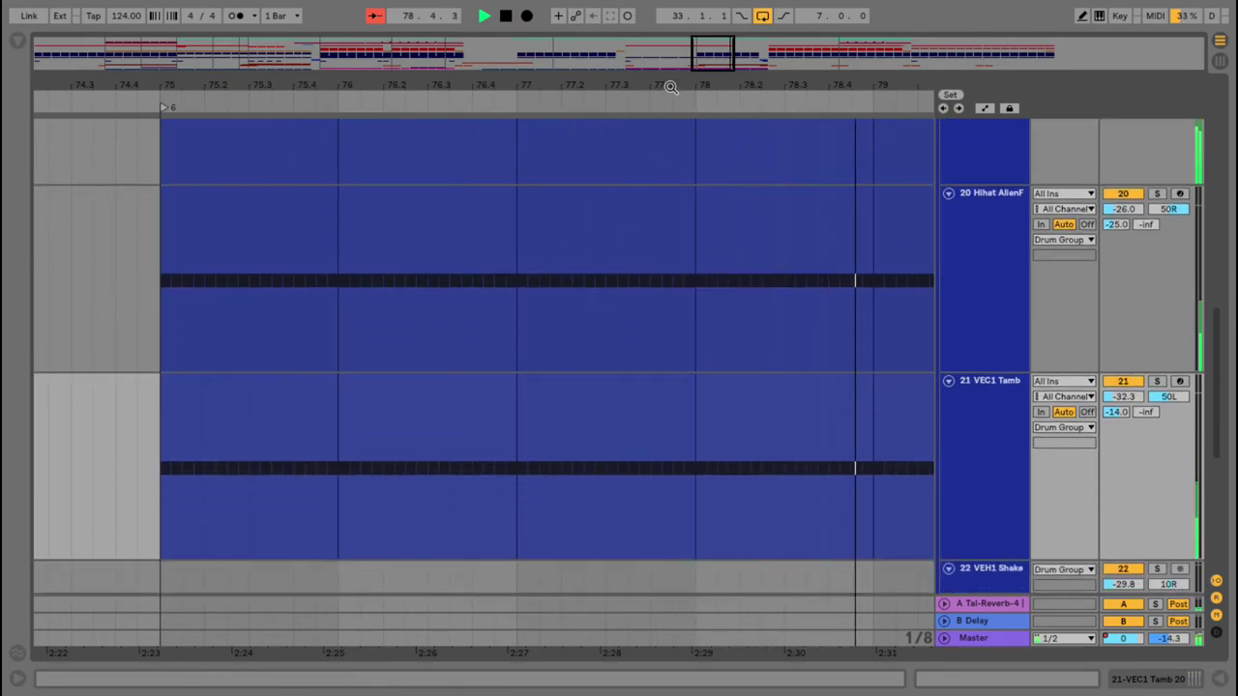
{"action": "left_click_drag", "start_coordinate": [670, 87], "coordinate": [643, 67]}
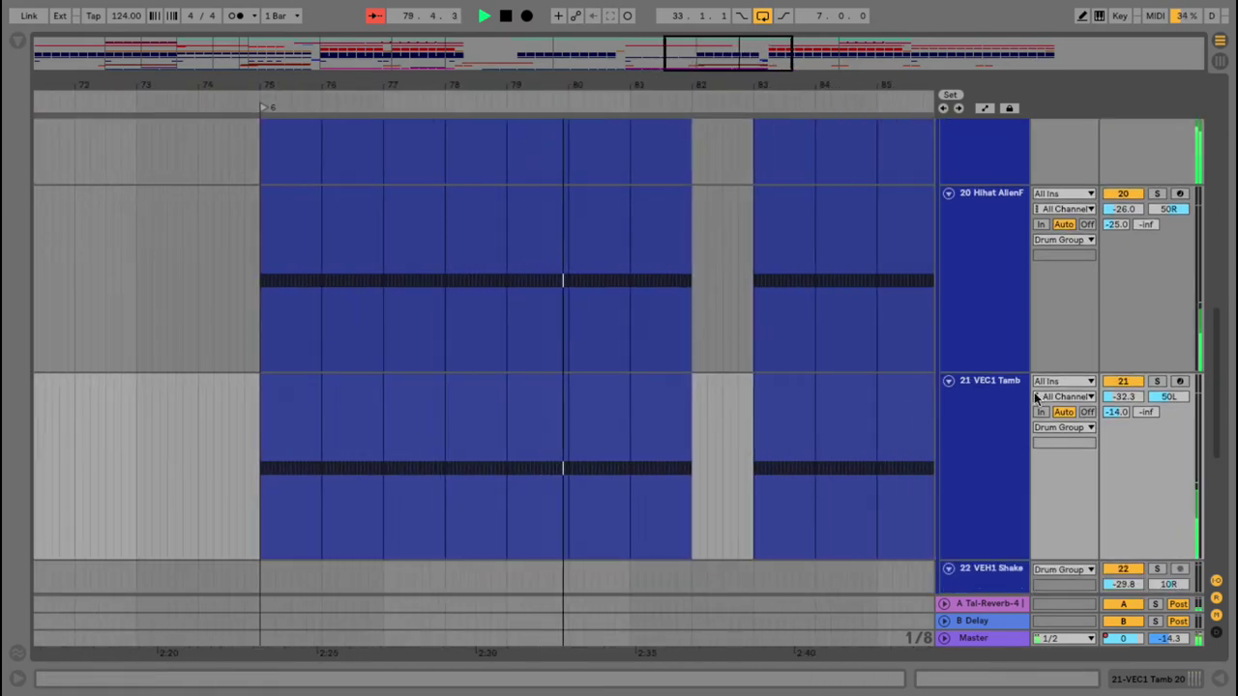
{"action": "left_click", "coordinate": [1157, 382]}
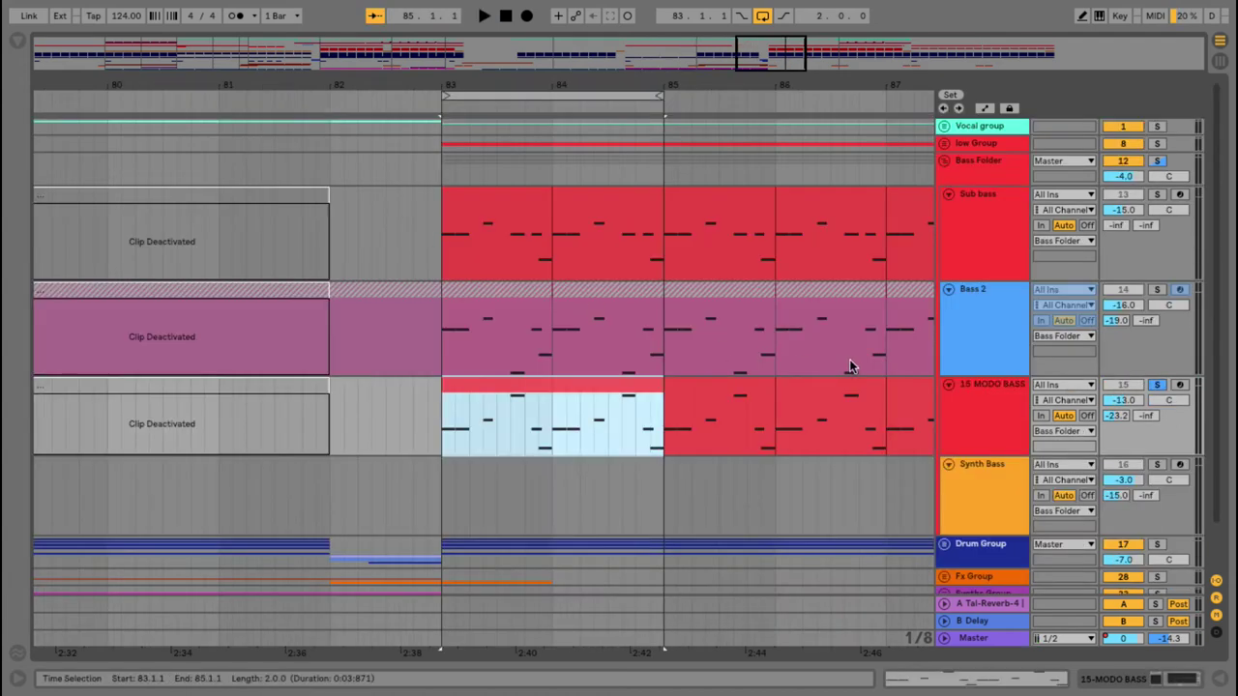
Show the 15 MODO BASS track's device chain, view the MODO BASS instrument's model settings, and close its window
{"action": "double_click", "coordinate": [982, 386]}
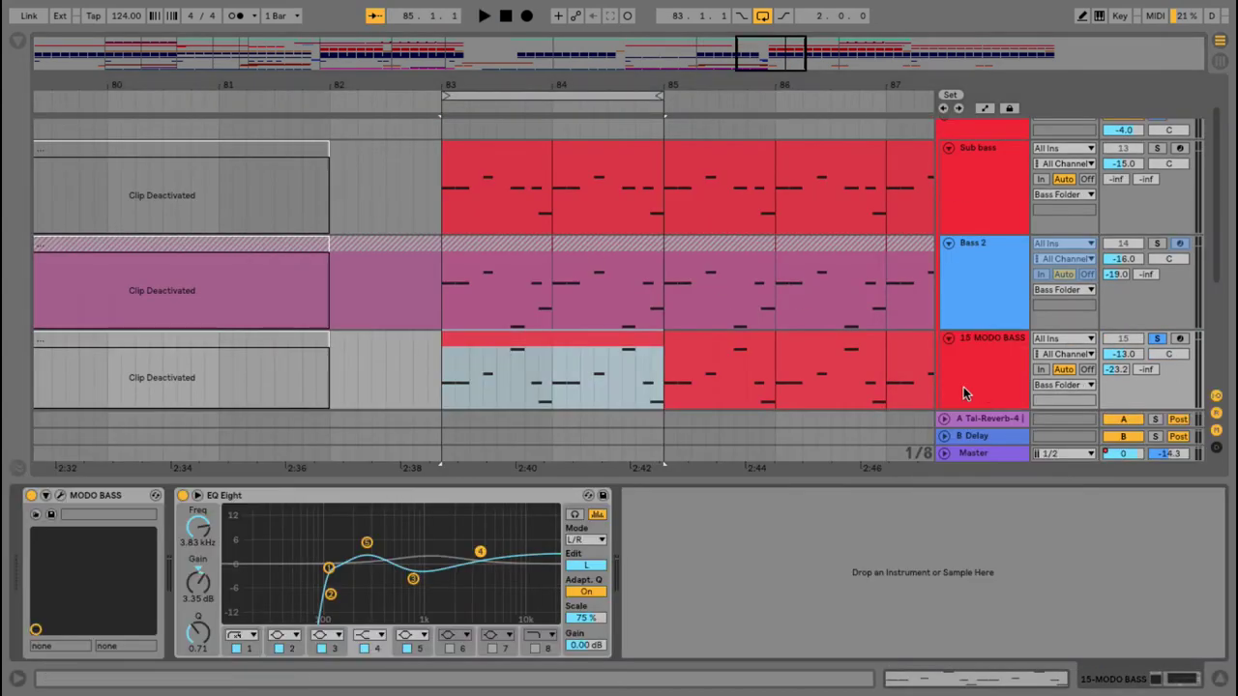
{"action": "left_click", "coordinate": [59, 496]}
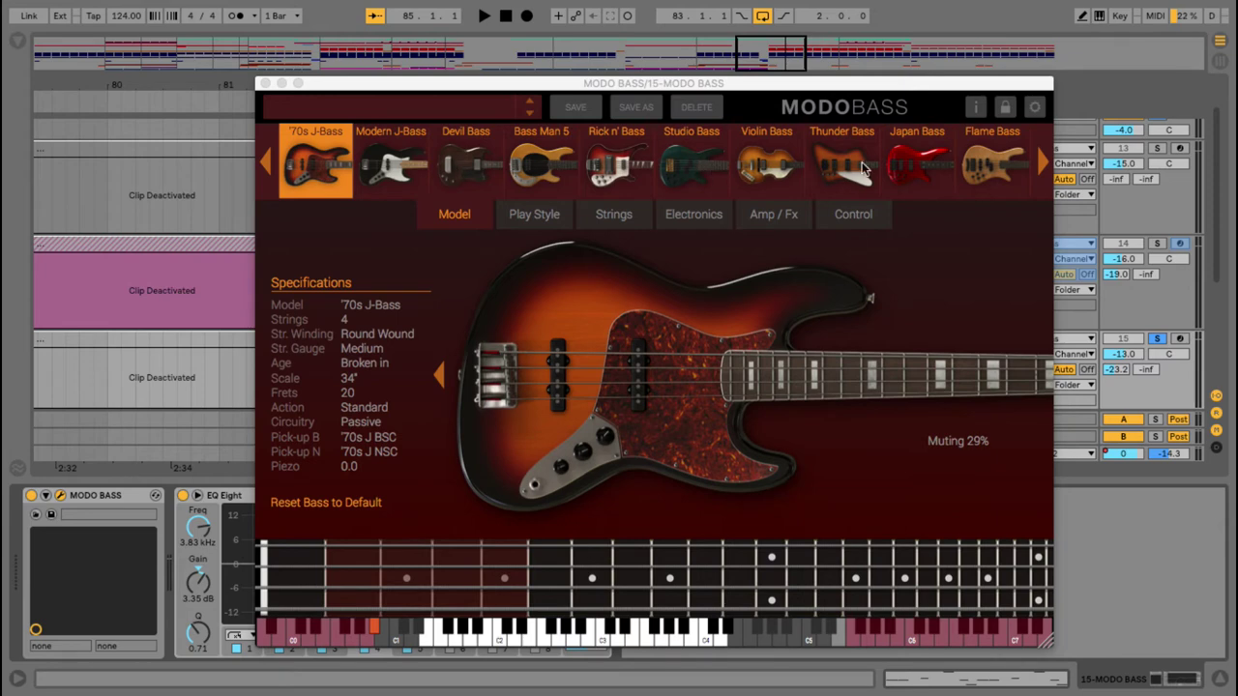
{"action": "left_click", "coordinate": [265, 84]}
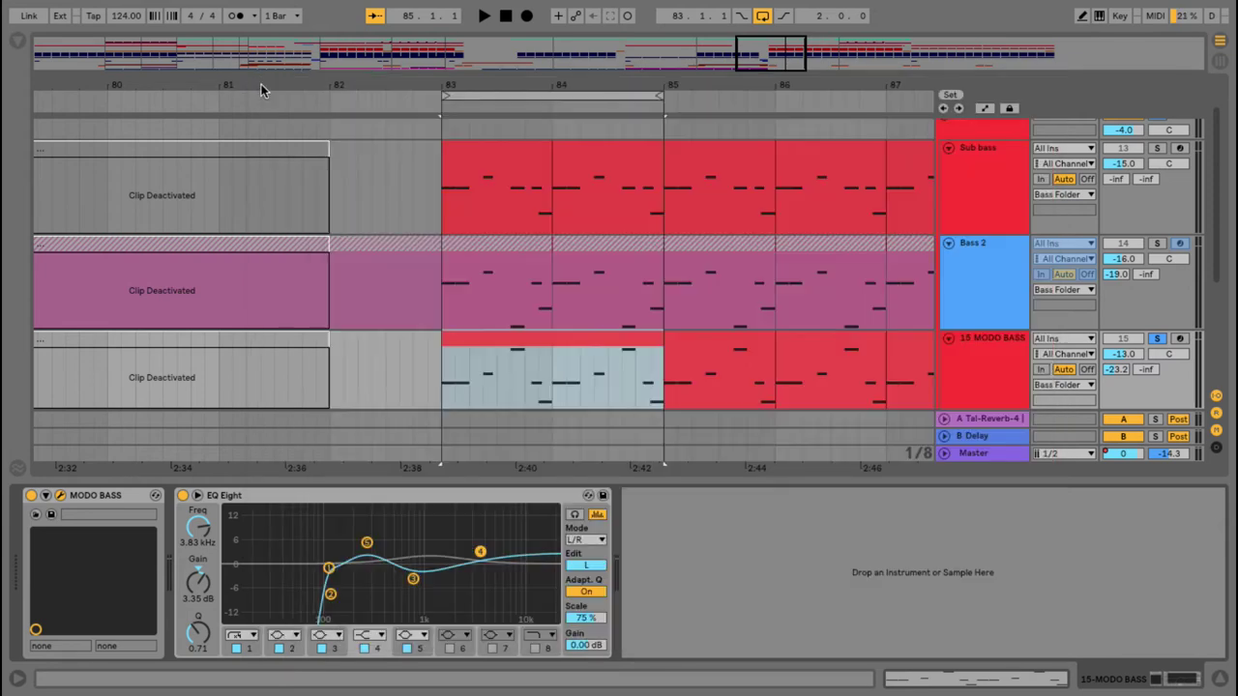
Play the 15 MODO BASS clips from bar 83, examine a clip's notes in the piano roll, and return to the arrangement
{"action": "left_click_drag", "start_coordinate": [437, 82], "coordinate": [437, 106]}
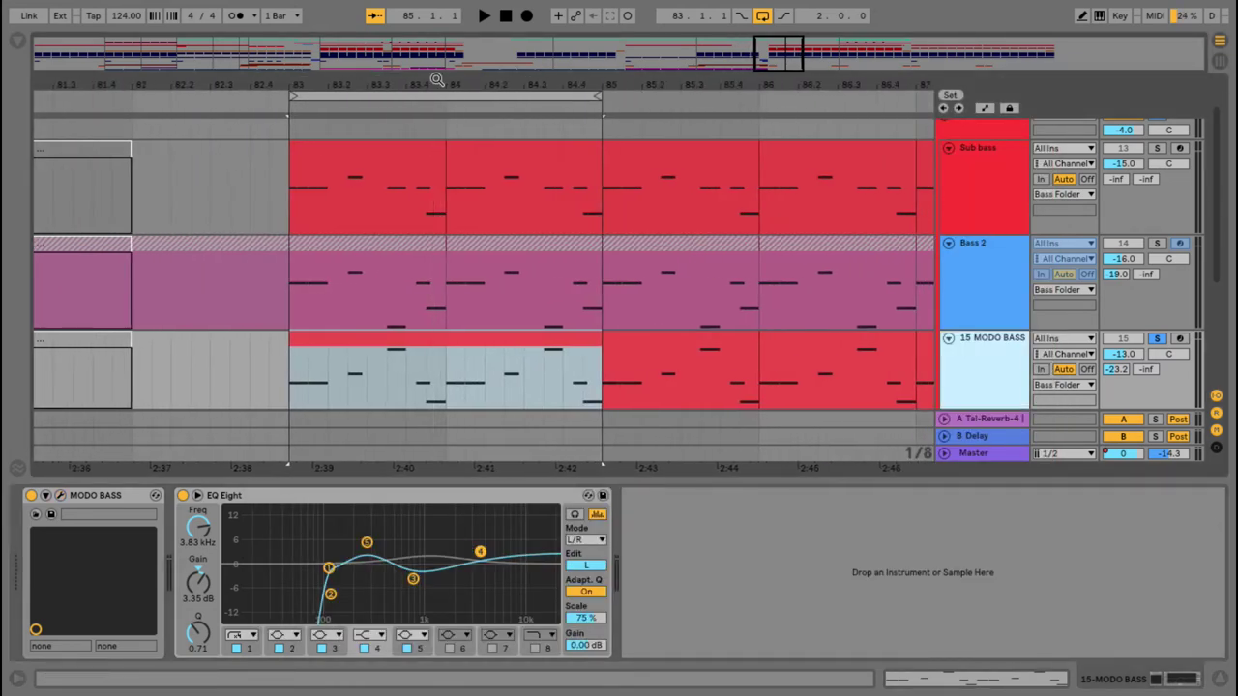
{"action": "left_click", "coordinate": [181, 107]}
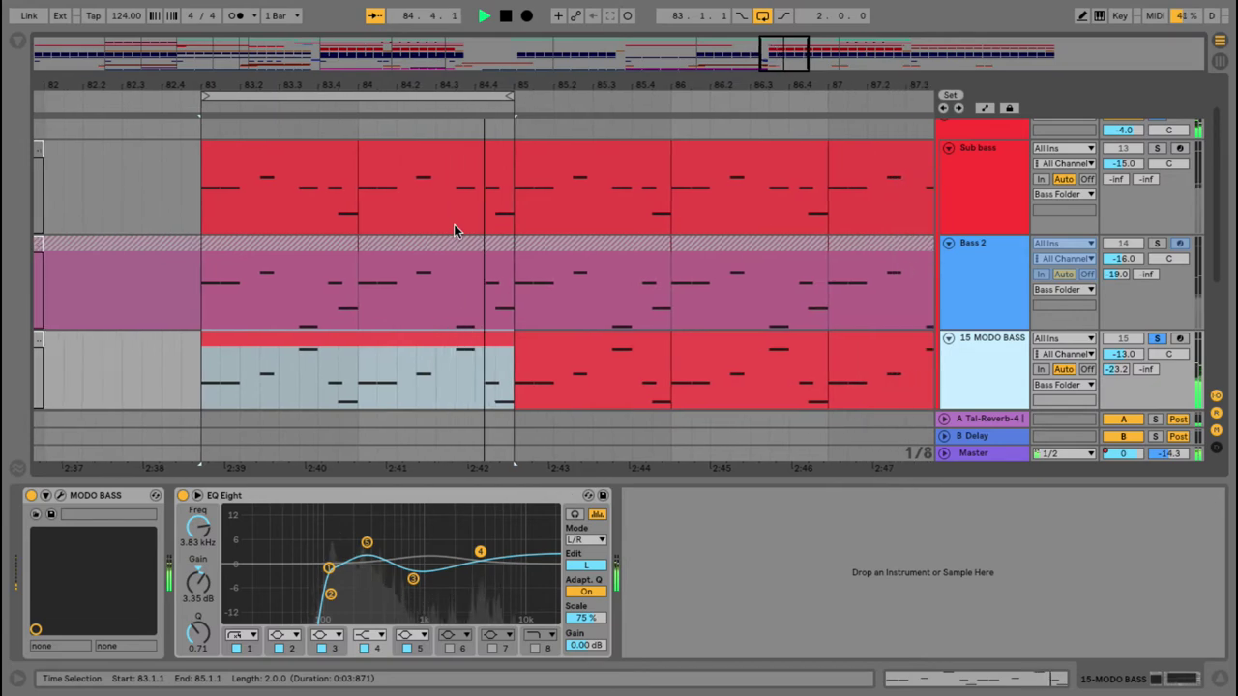
{"action": "double_click", "coordinate": [546, 344]}
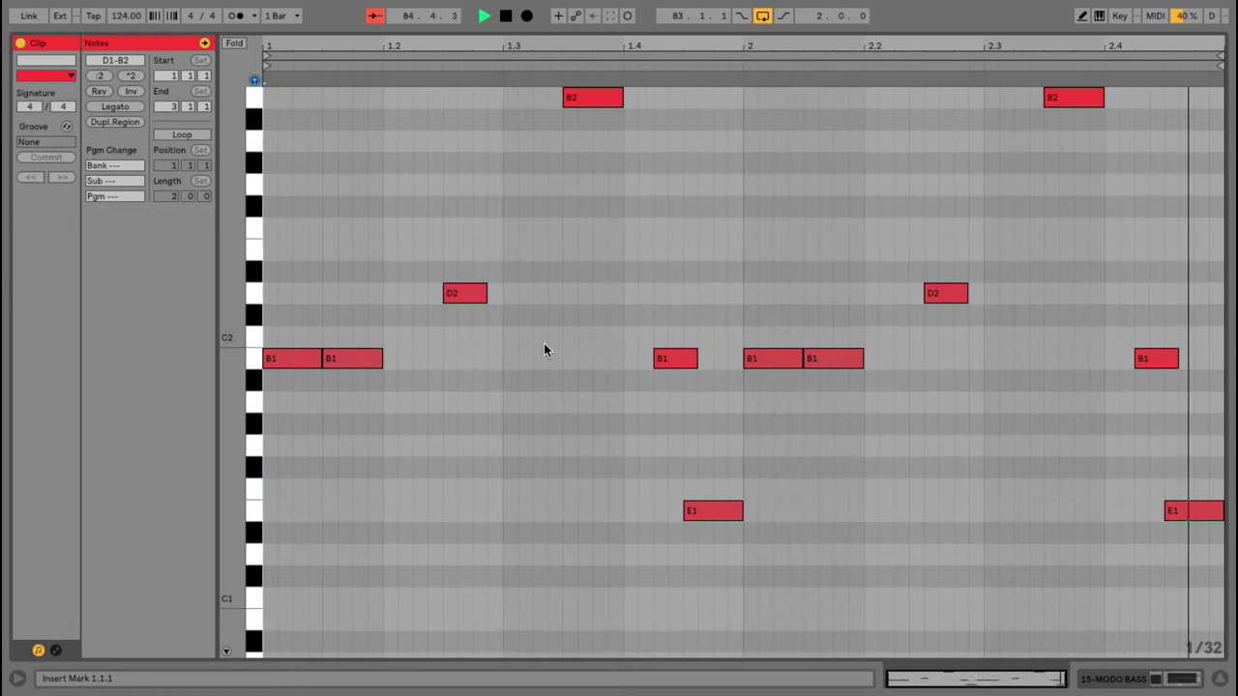
{"action": "left_click", "coordinate": [1221, 683]}
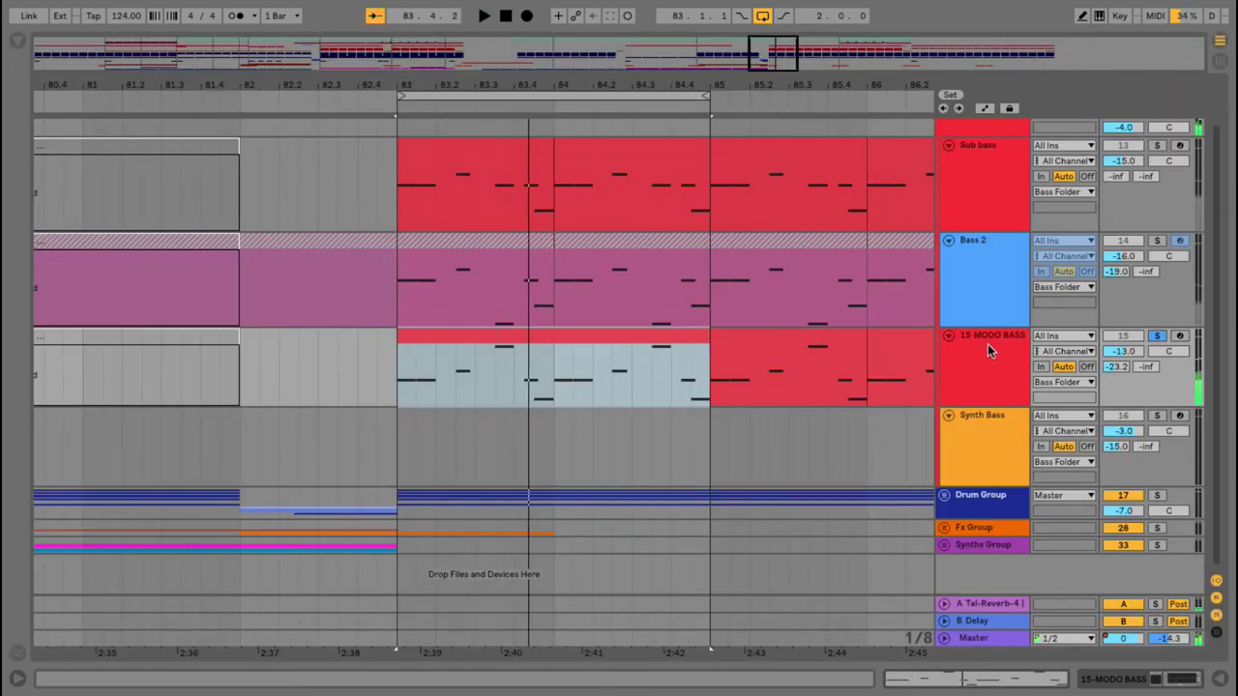
Unsolo the 15 MODO BASS track, unfreeze the Bass 2 track and solo it
{"action": "left_click", "coordinate": [1157, 335]}
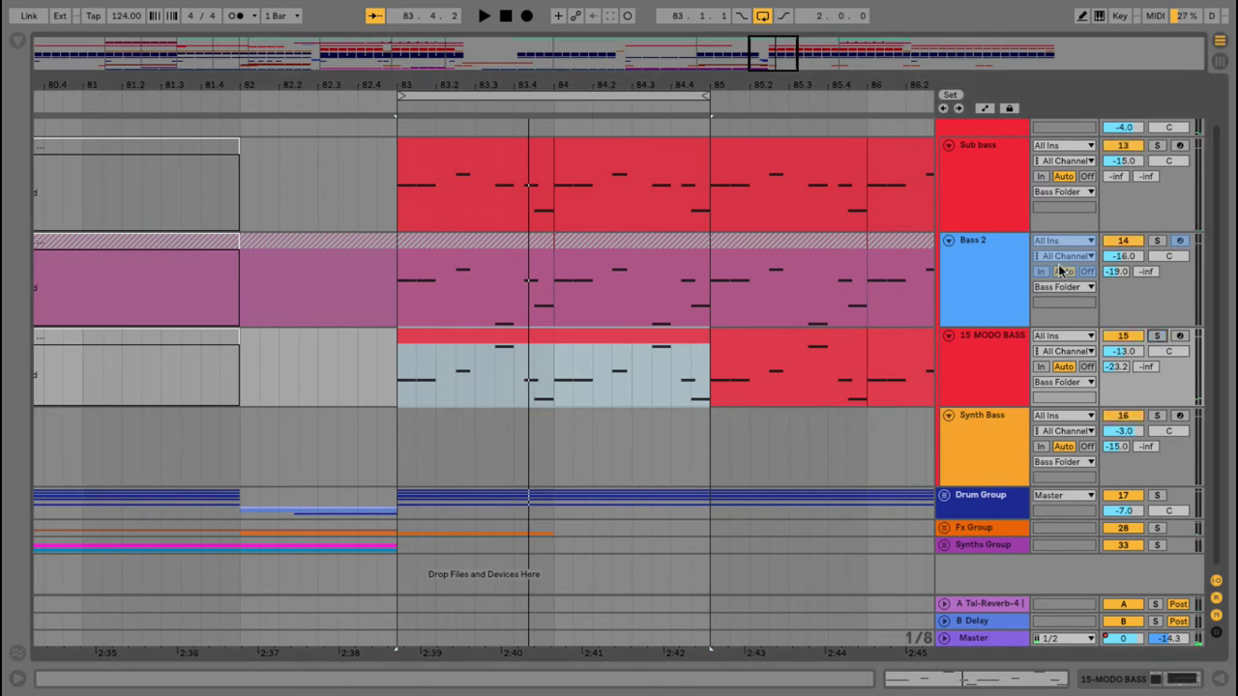
{"action": "left_click", "coordinate": [989, 235]}
{"action": "right_click", "coordinate": [989, 236]}
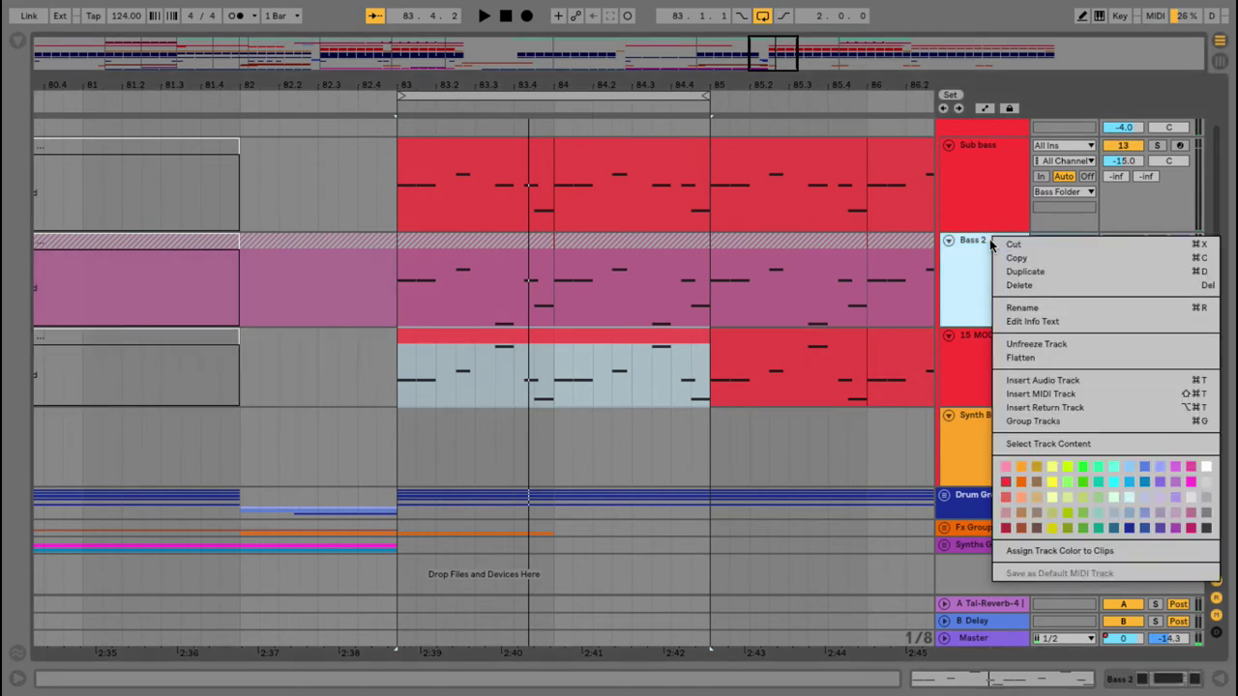
{"action": "left_click", "coordinate": [1018, 343]}
{"action": "left_click", "coordinate": [1156, 241]}
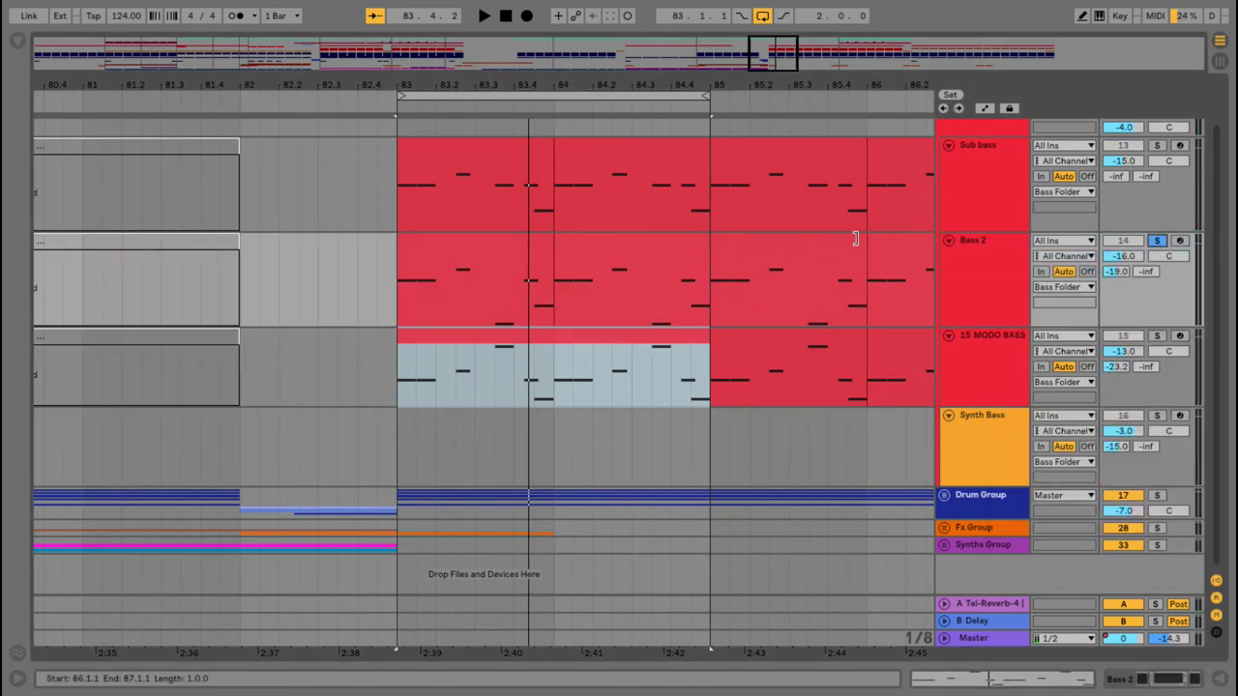
Select the two Bass 2 clips from bar 83 to bar 85 and play them
{"action": "left_click", "coordinate": [522, 252]}
{"action": "left_click", "coordinate": [625, 258], "text": "shift"}
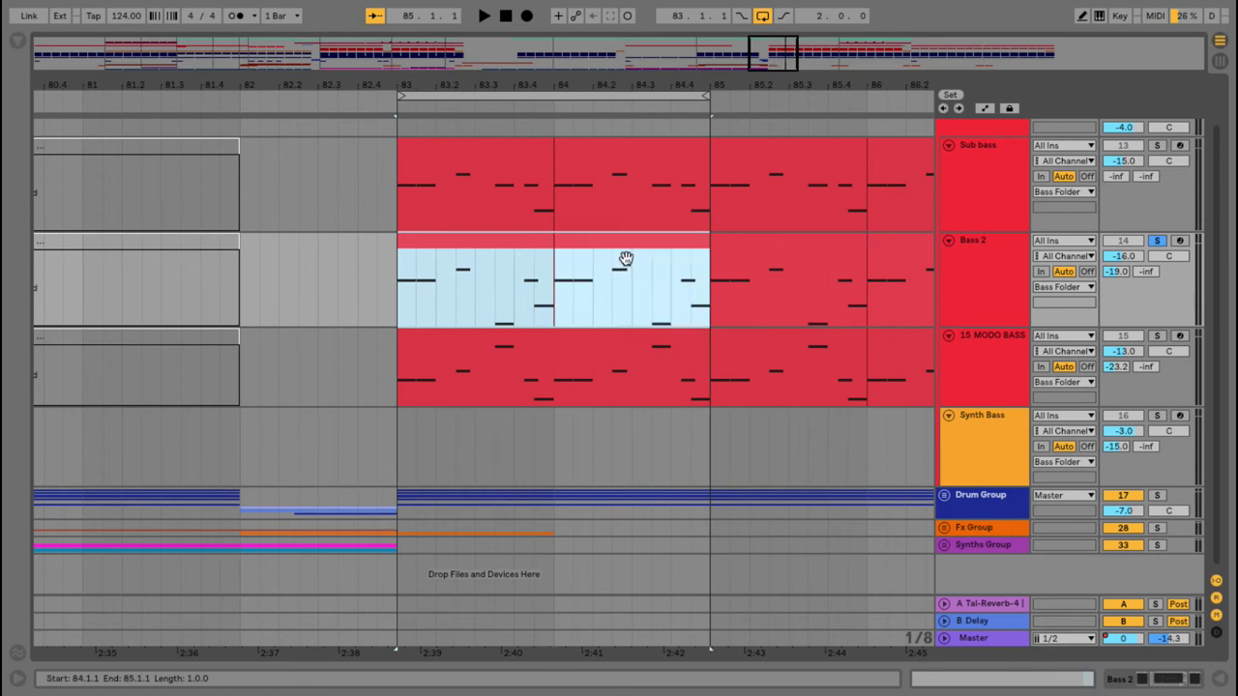
{"action": "key", "text": "space"}
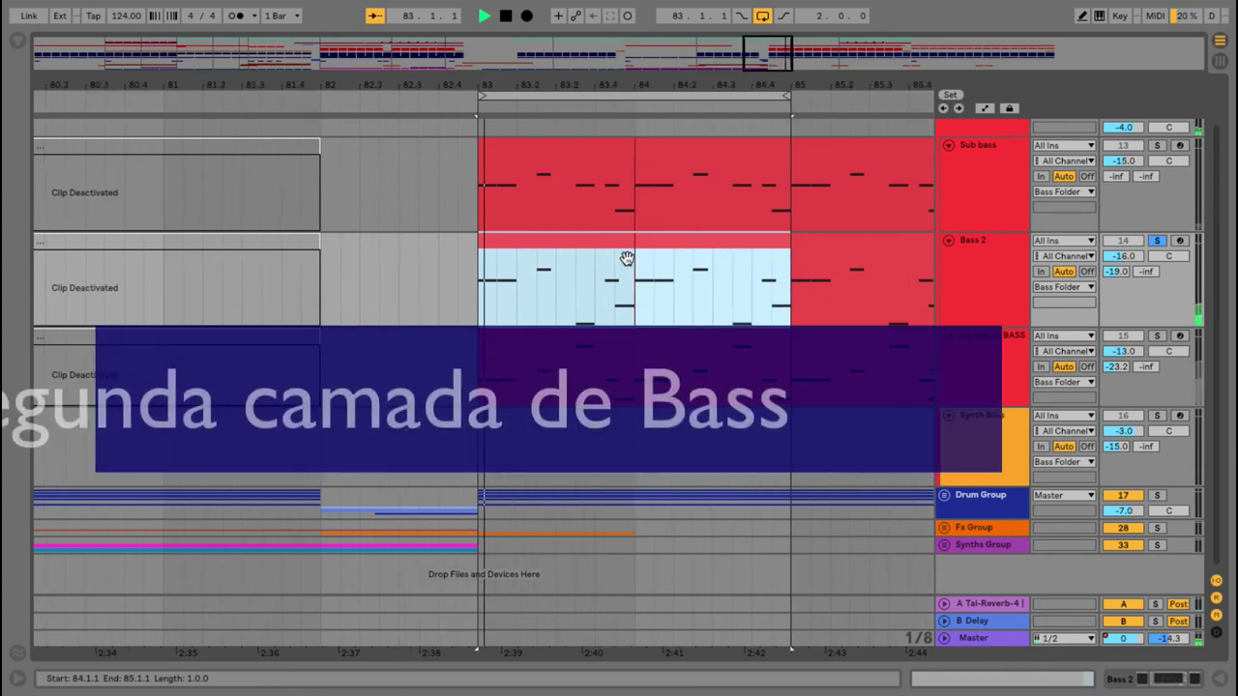
Show the Bass 2 track's device chain, view its Sylenth1 instrument settings, and close the instrument window
{"action": "double_click", "coordinate": [967, 259]}
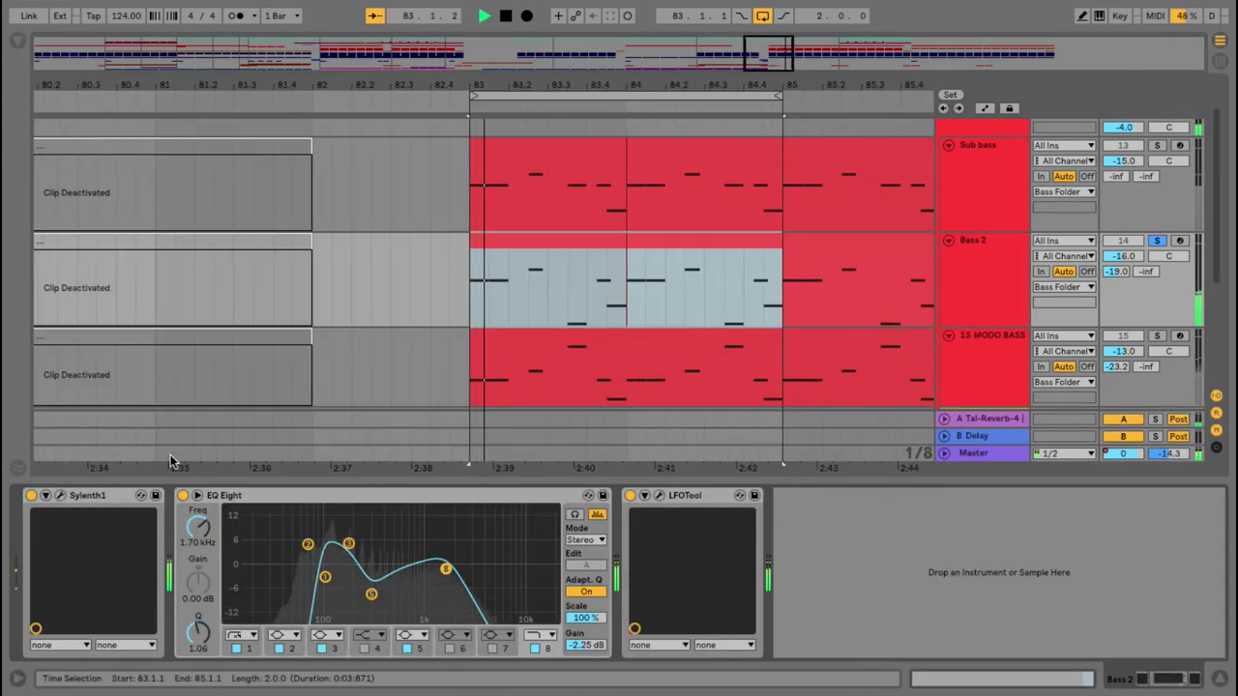
{"action": "left_click", "coordinate": [60, 495]}
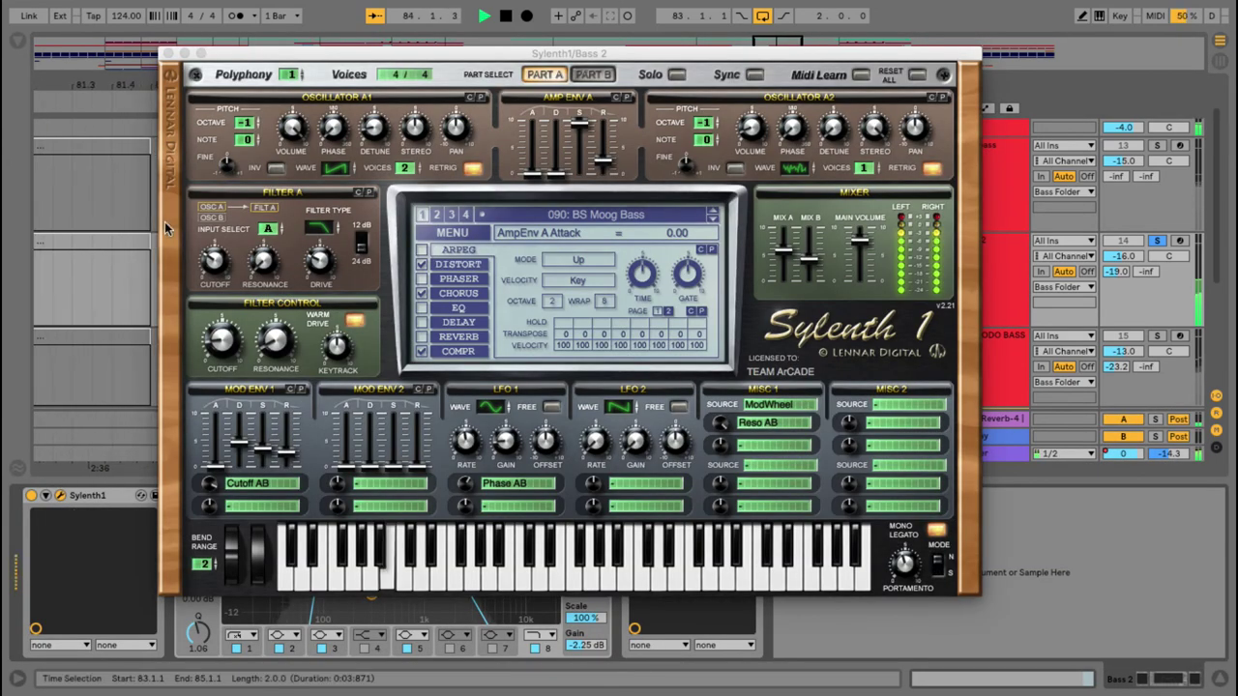
{"action": "left_click_drag", "start_coordinate": [266, 53], "coordinate": [427, 121]}
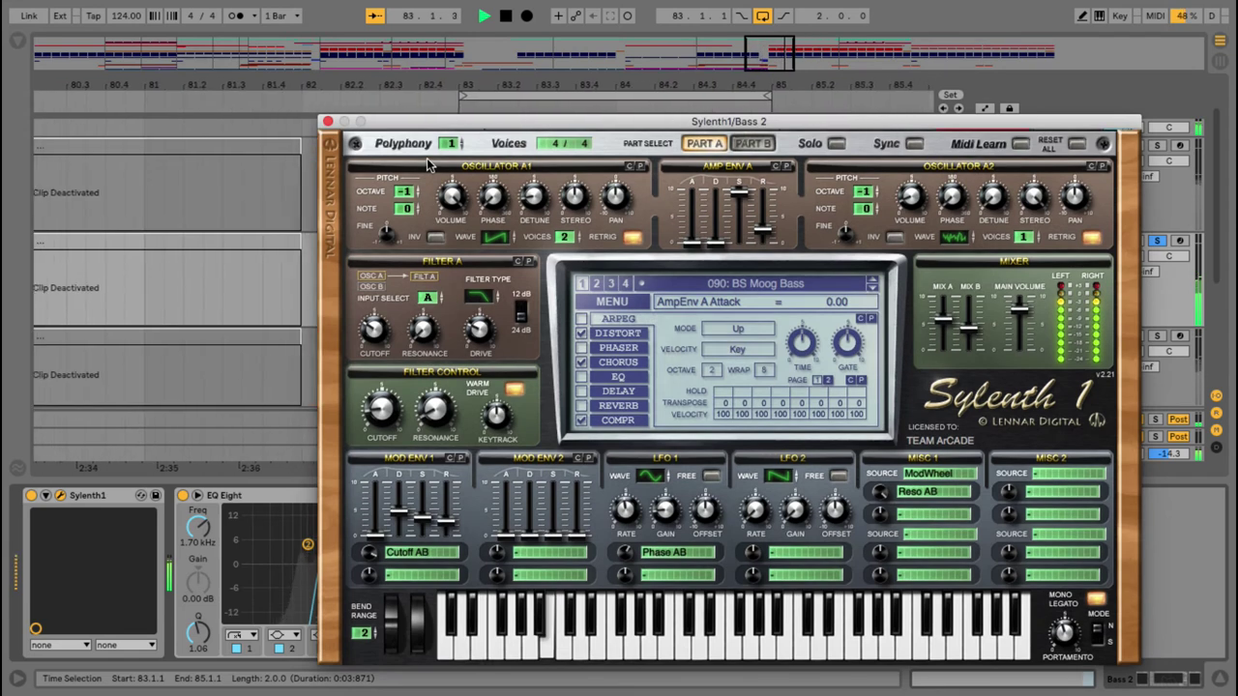
{"action": "left_click", "coordinate": [326, 122]}
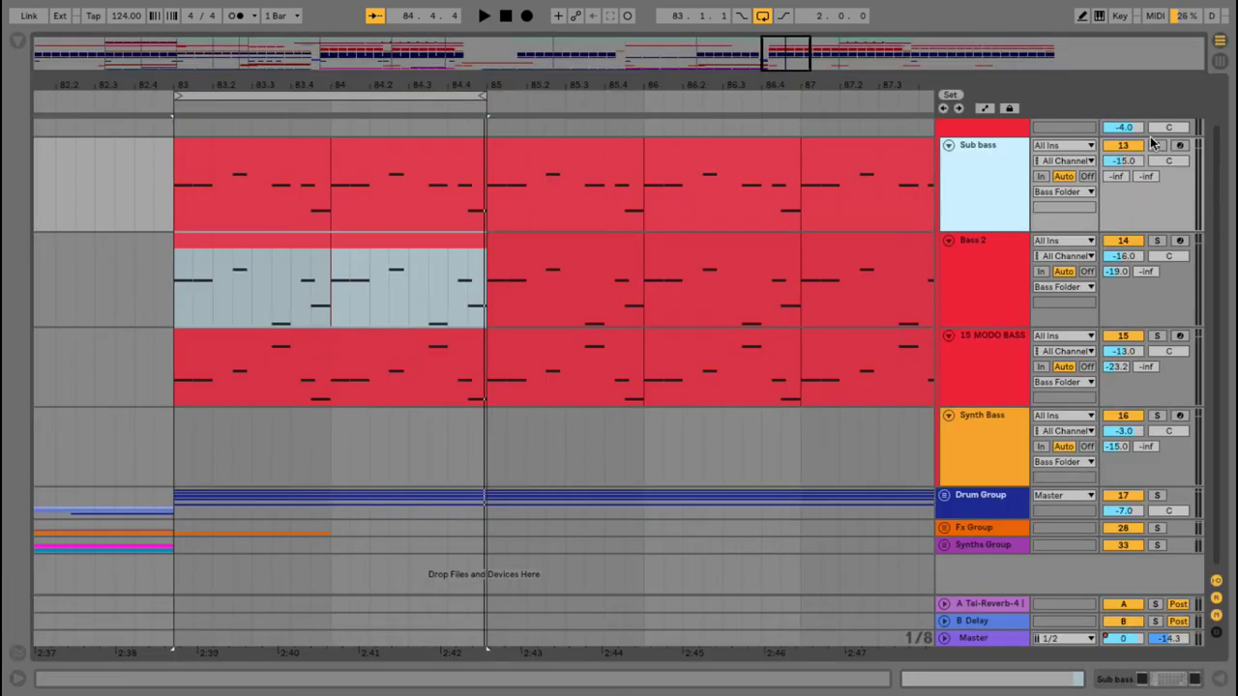
Solo the Sub bass track and play its two clips from bar 83 to bar 85
{"action": "left_click", "coordinate": [1156, 145]}
{"action": "left_click", "coordinate": [1017, 156]}
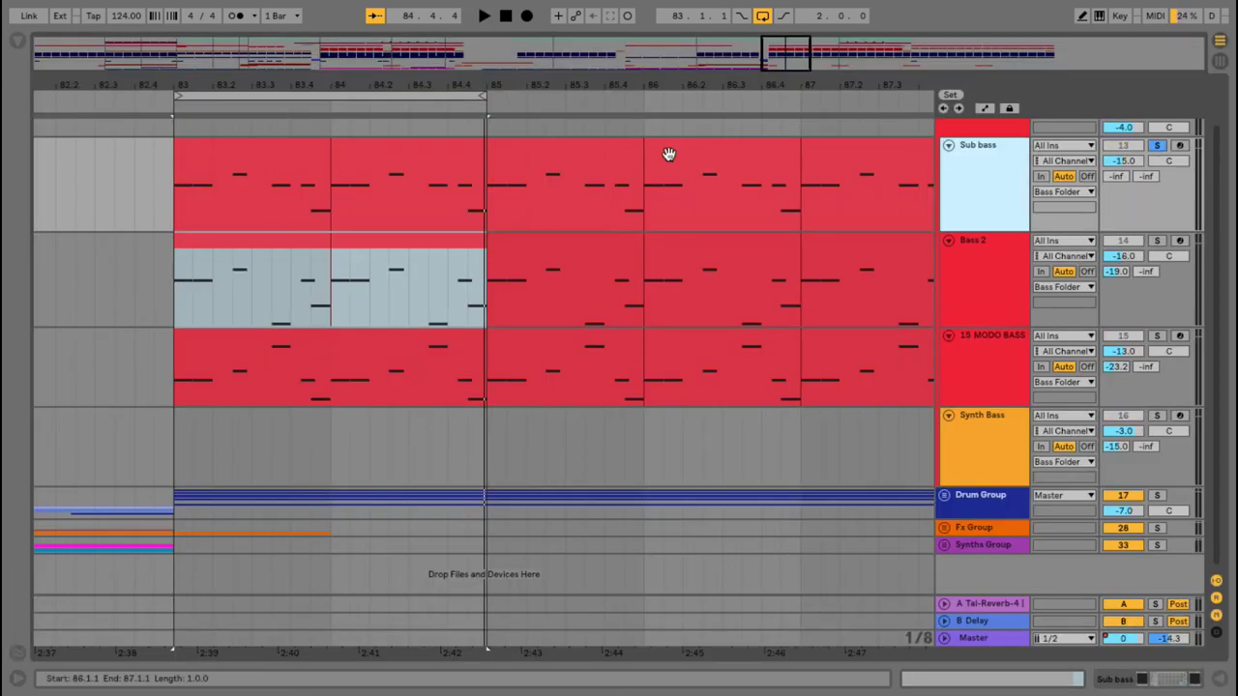
{"action": "left_click", "coordinate": [308, 157]}
{"action": "left_click", "coordinate": [364, 150], "text": "shift"}
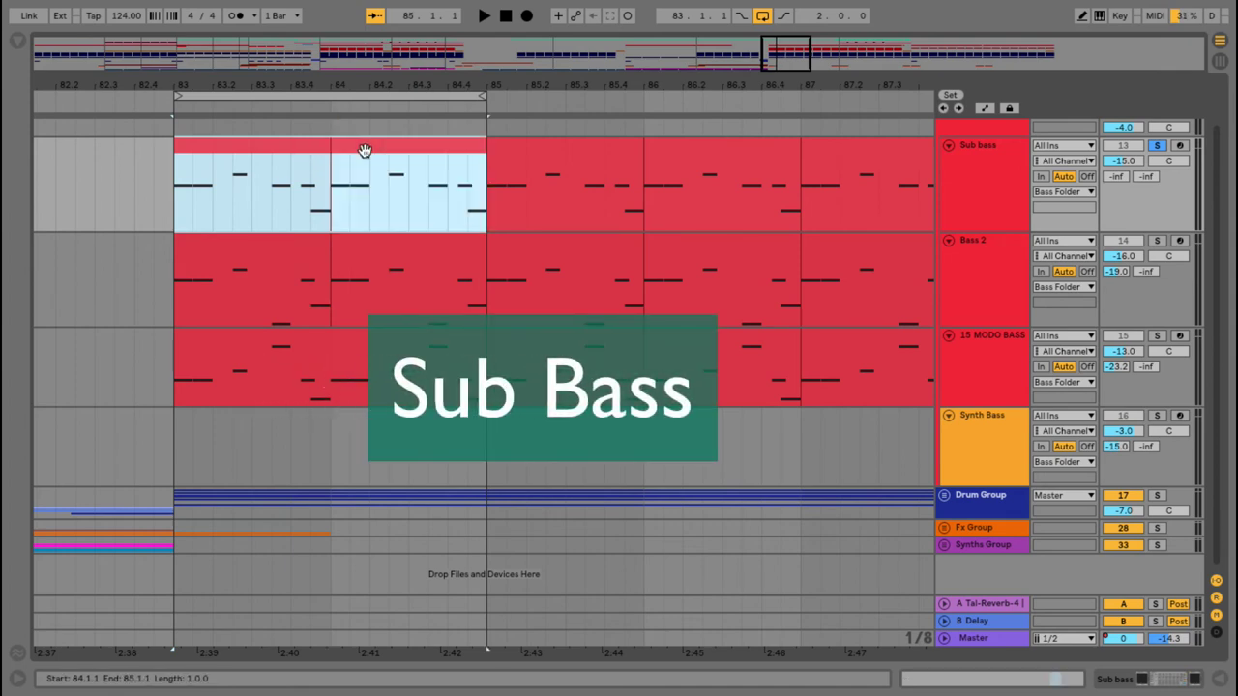
{"action": "key", "text": "space"}
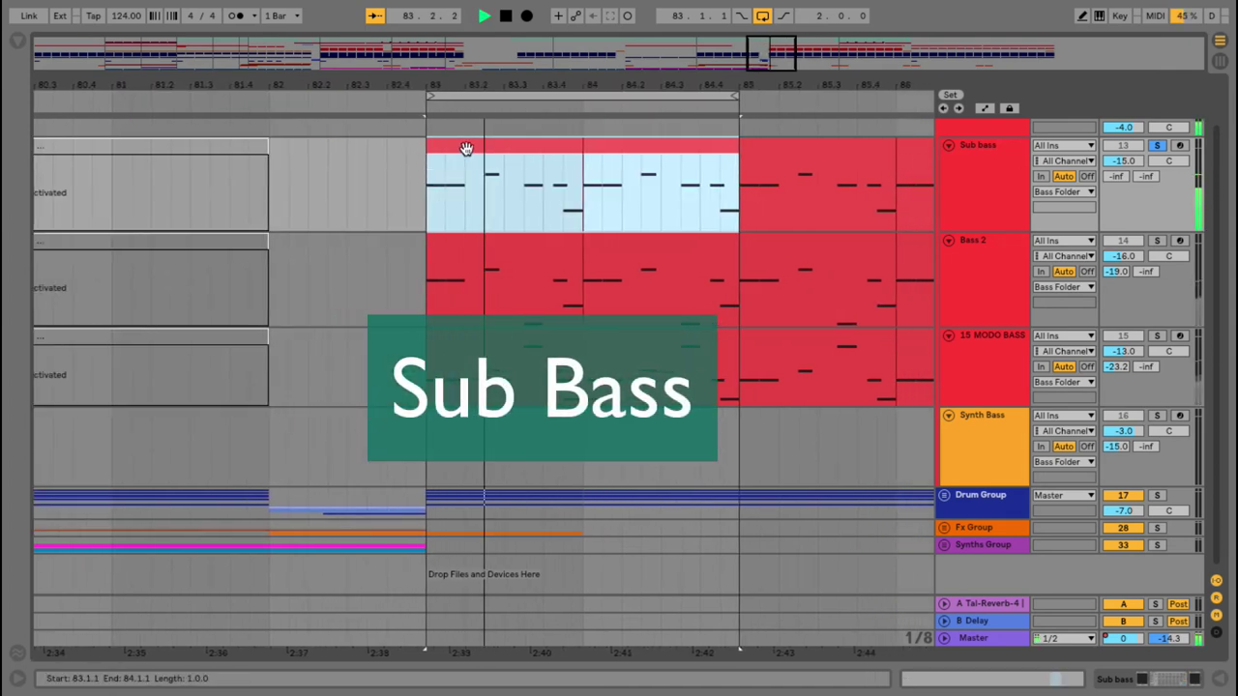
Review the Sub bass track's EQ Eight curve and Sylenth1 instrument, and hide the device chain
{"action": "double_click", "coordinate": [1000, 147]}
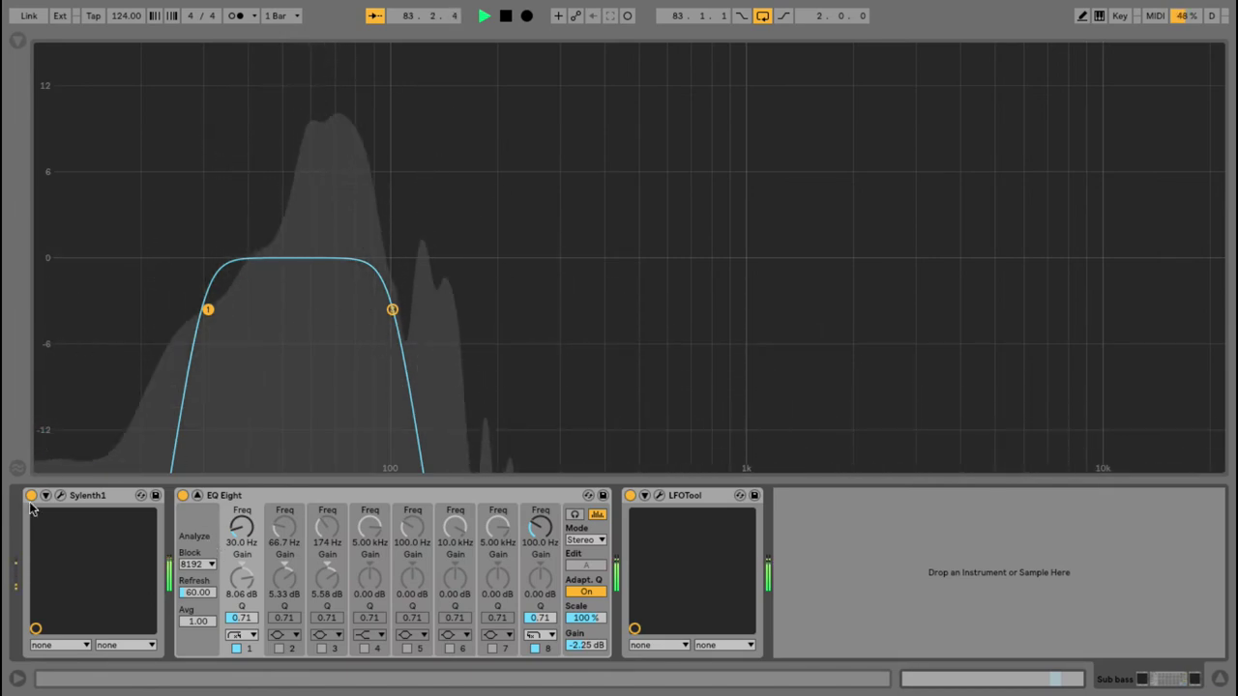
{"action": "key", "text": "ctrl+alt+p"}
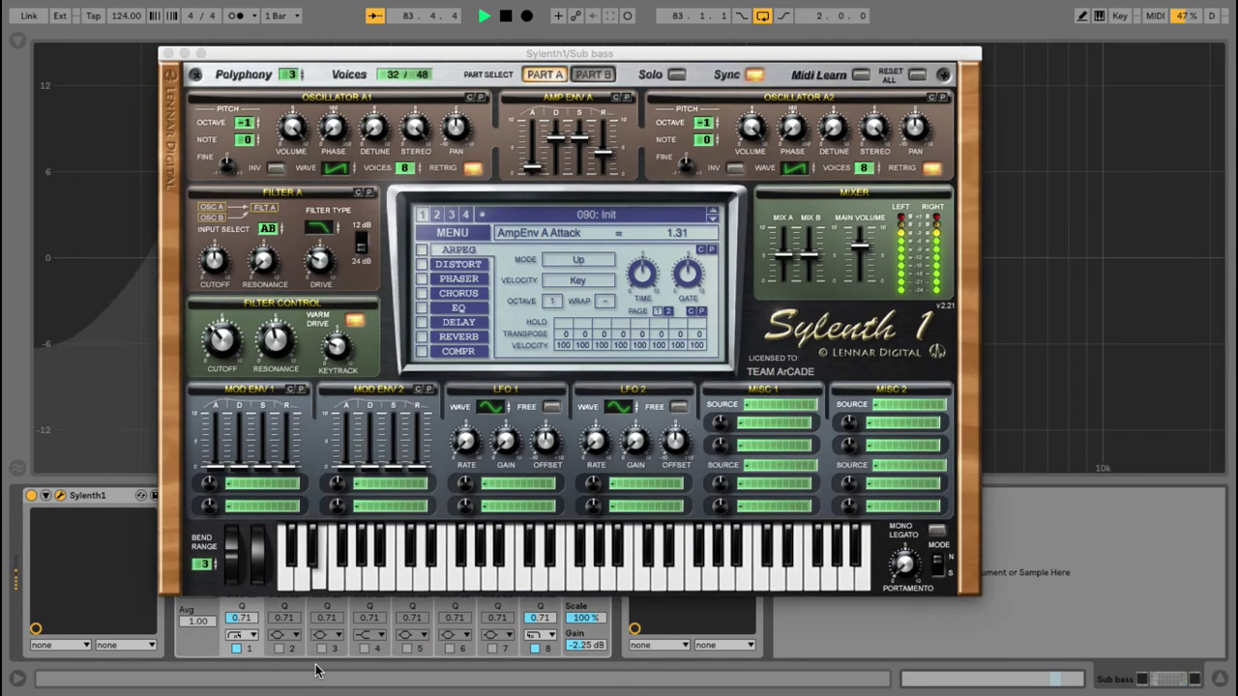
{"action": "left_click", "coordinate": [168, 53]}
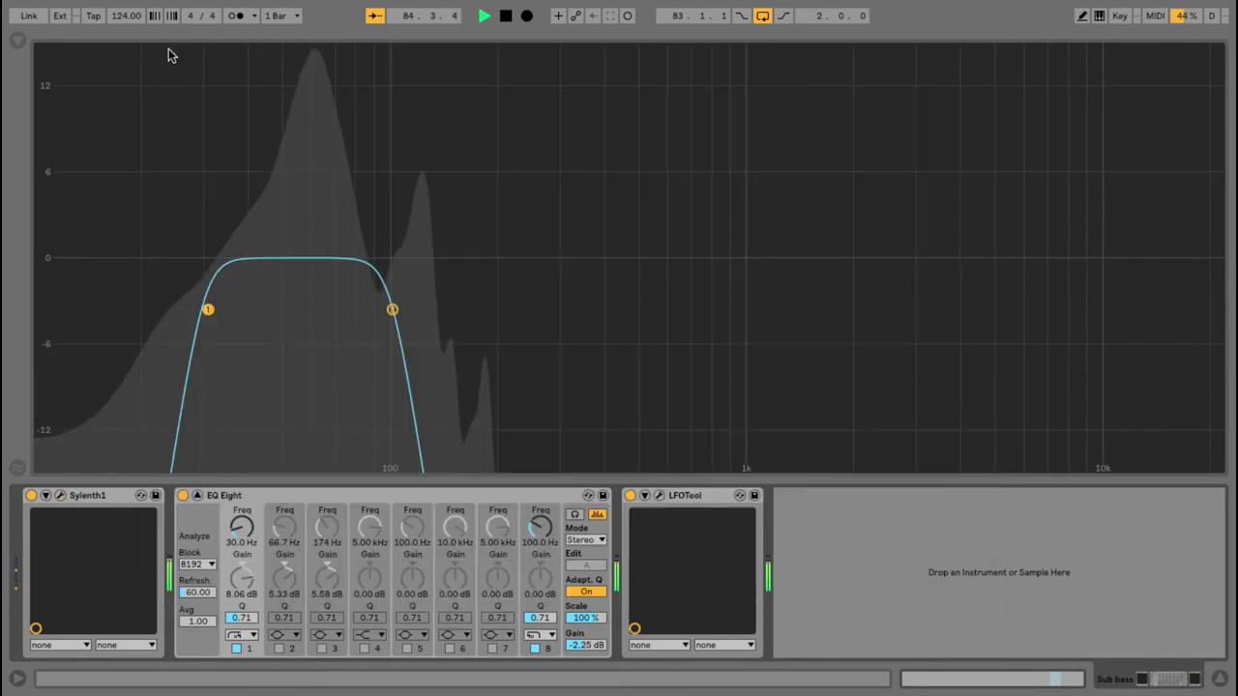
{"action": "left_click", "coordinate": [1220, 682]}
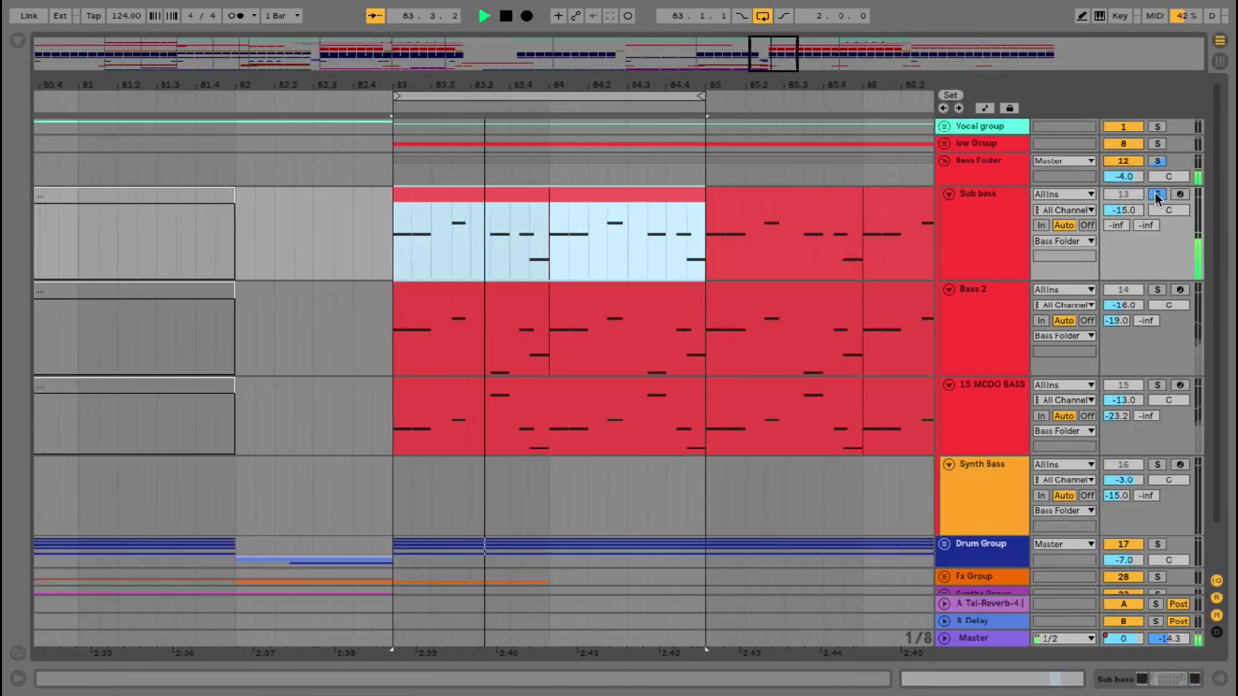
Unsolo the Sub bass track, and play the Synth Bass clip at bar 98 with its track soloed
{"action": "left_click", "coordinate": [1155, 192]}
{"action": "left_click_drag", "start_coordinate": [413, 94], "coordinate": [416, 82]}
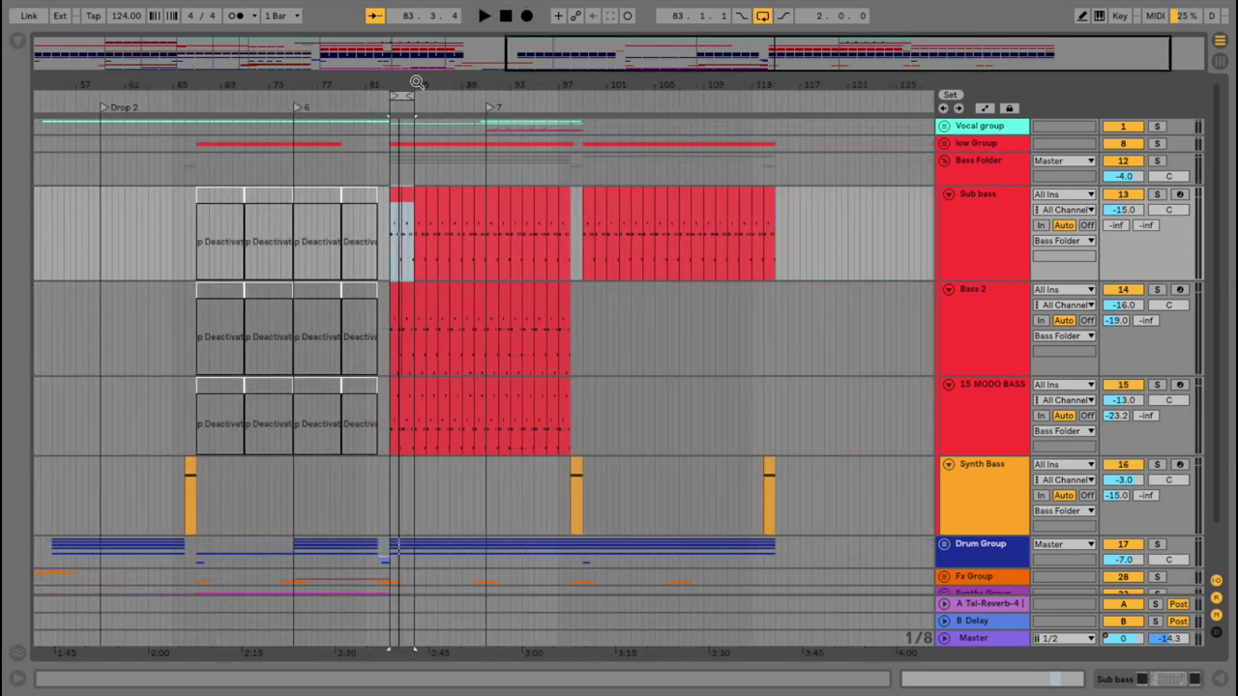
{"action": "left_click_drag", "start_coordinate": [570, 92], "coordinate": [418, 81]}
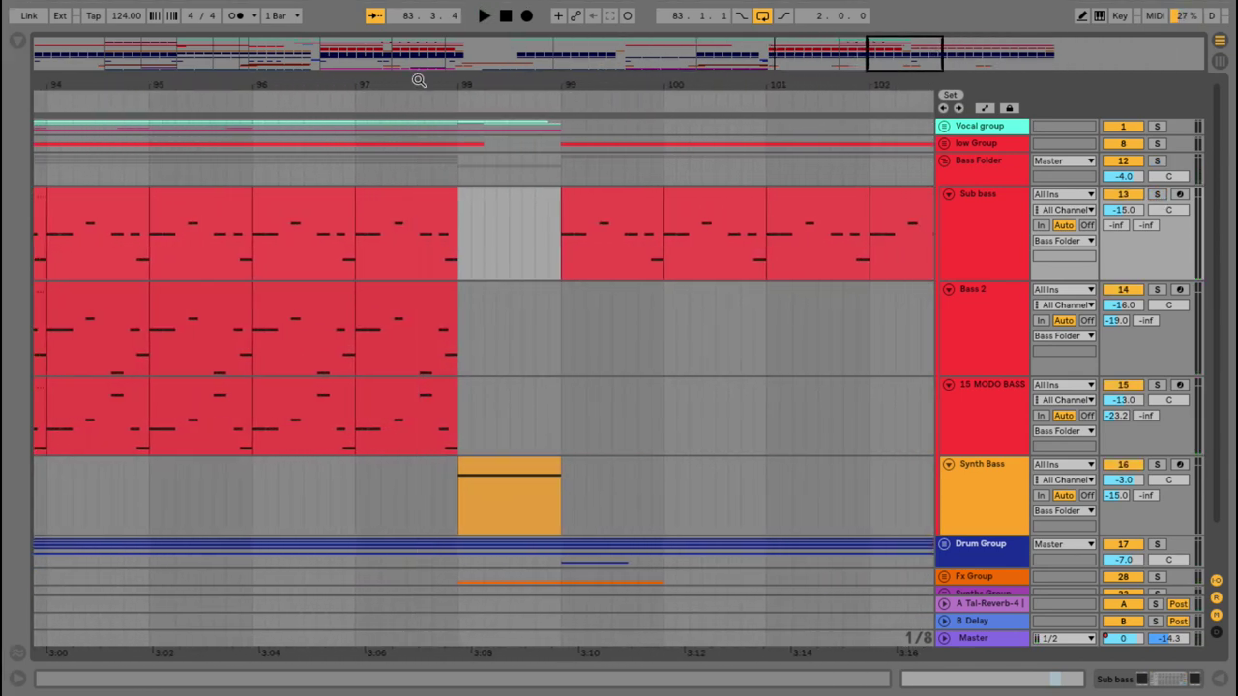
{"action": "left_click", "coordinate": [503, 485]}
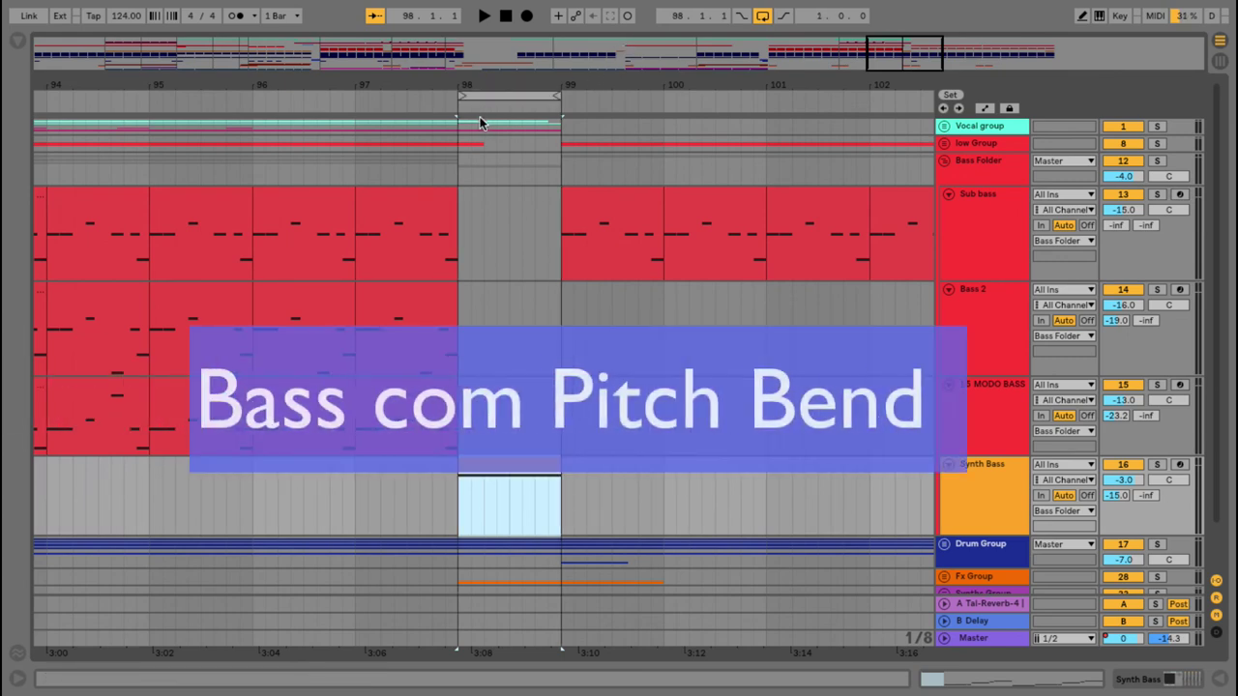
{"action": "key", "text": "space"}
{"action": "left_click", "coordinate": [1157, 465]}
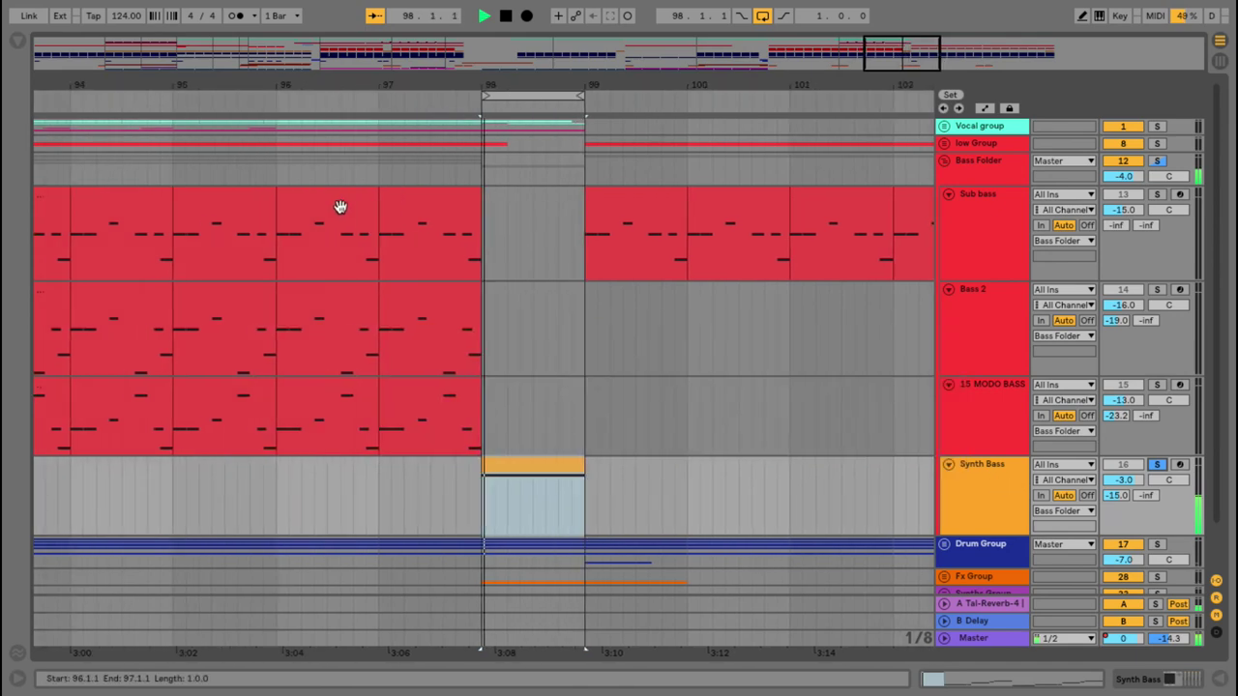
Show the Acapella Fx track's device chain during playback from bar 33 and switch on its Auto Pan
{"action": "key", "text": "ctrl+alt+l"}
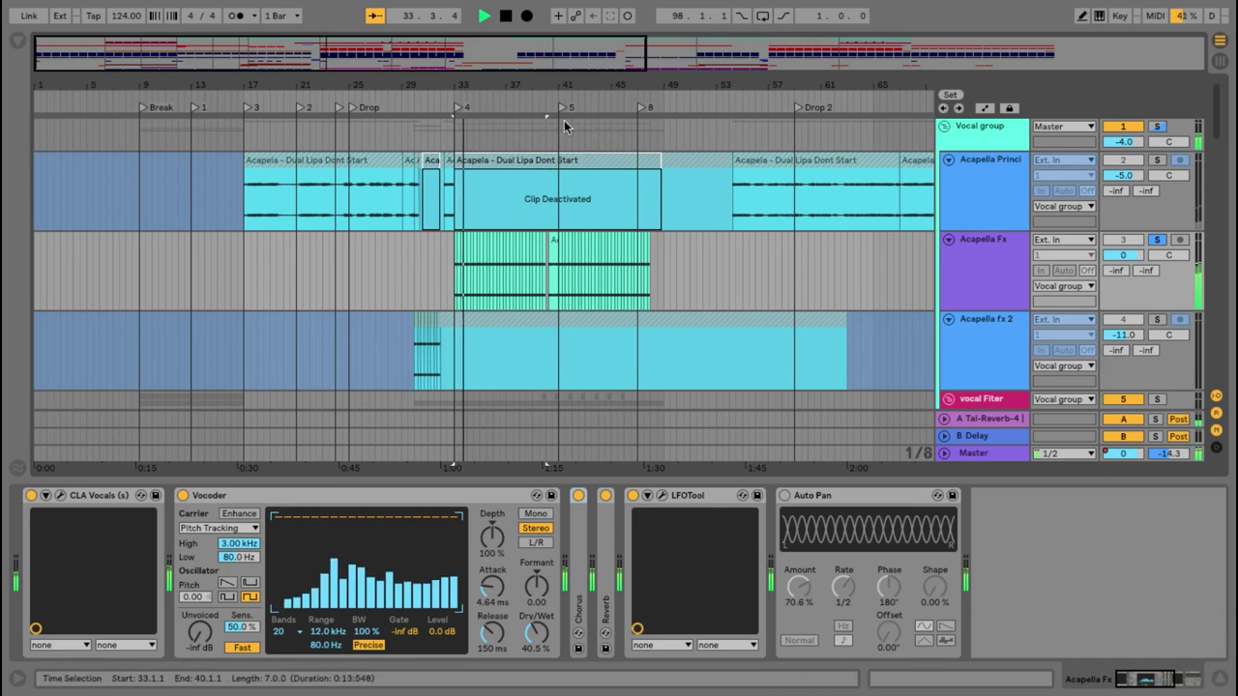
{"action": "left_click_drag", "start_coordinate": [571, 85], "coordinate": [618, 174]}
{"action": "left_click", "coordinate": [784, 495]}
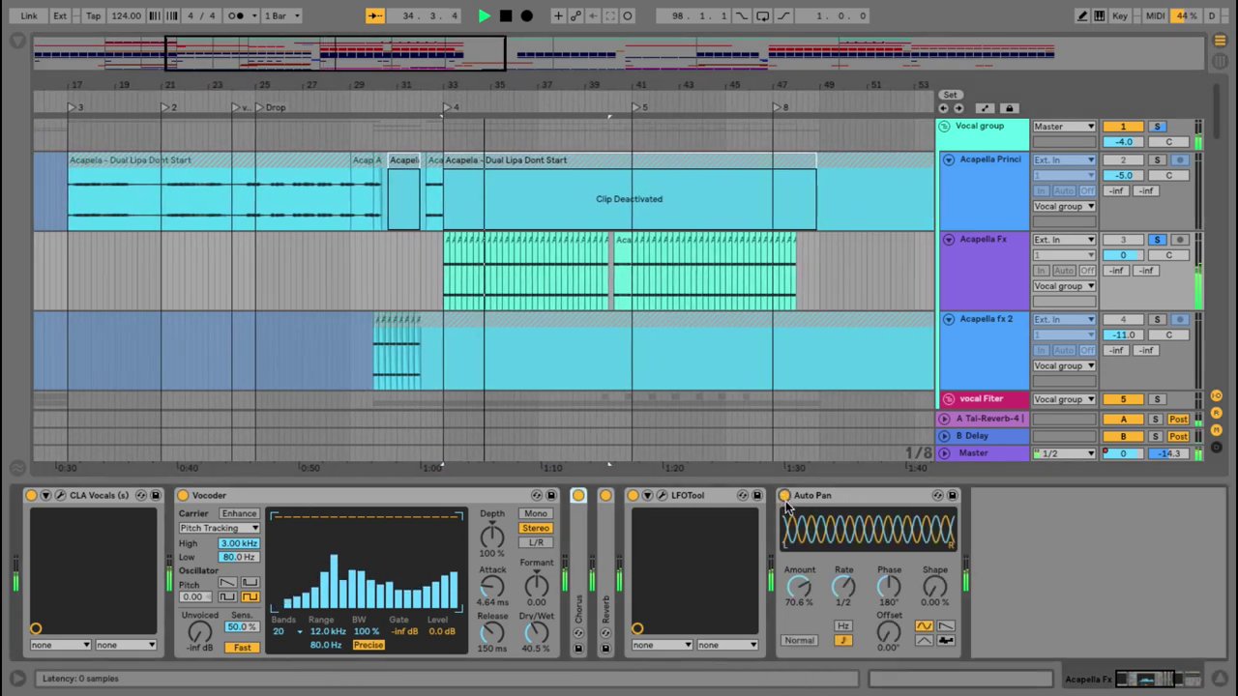